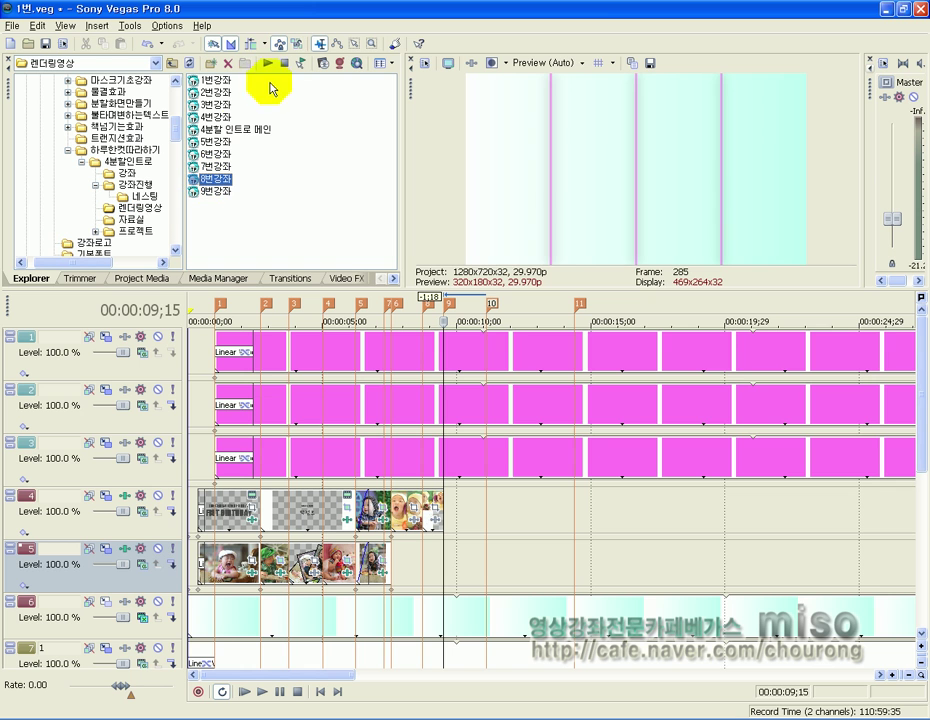
Step: Preview the rendered 8번강좌 clip and check the timeline positions at markers 9 and 10
{"action": "left_click", "coordinate": [268, 64]}
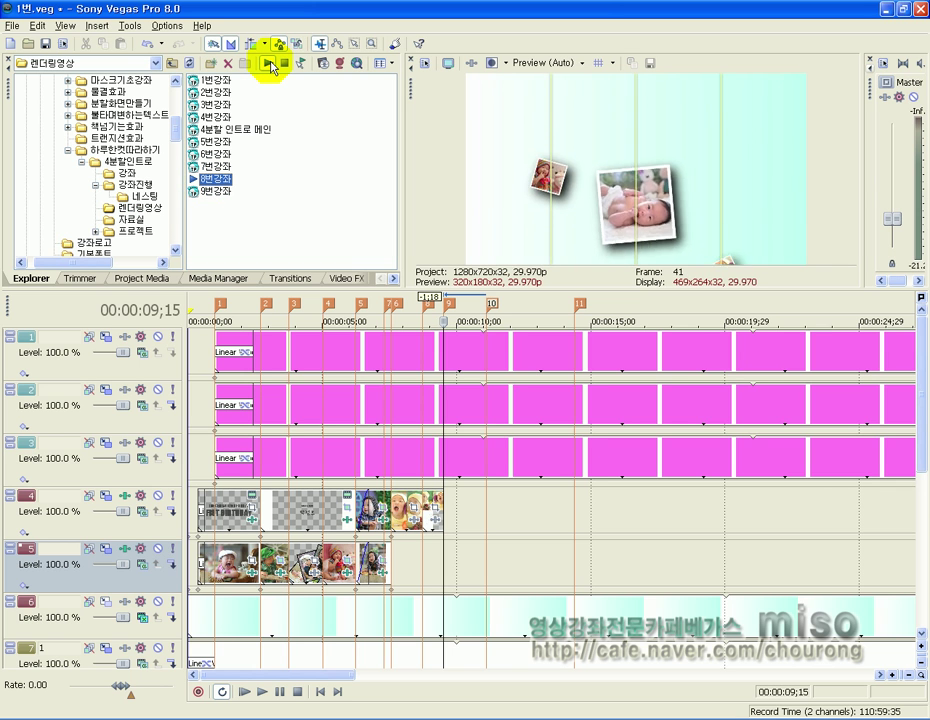
{"action": "left_click", "coordinate": [283, 64]}
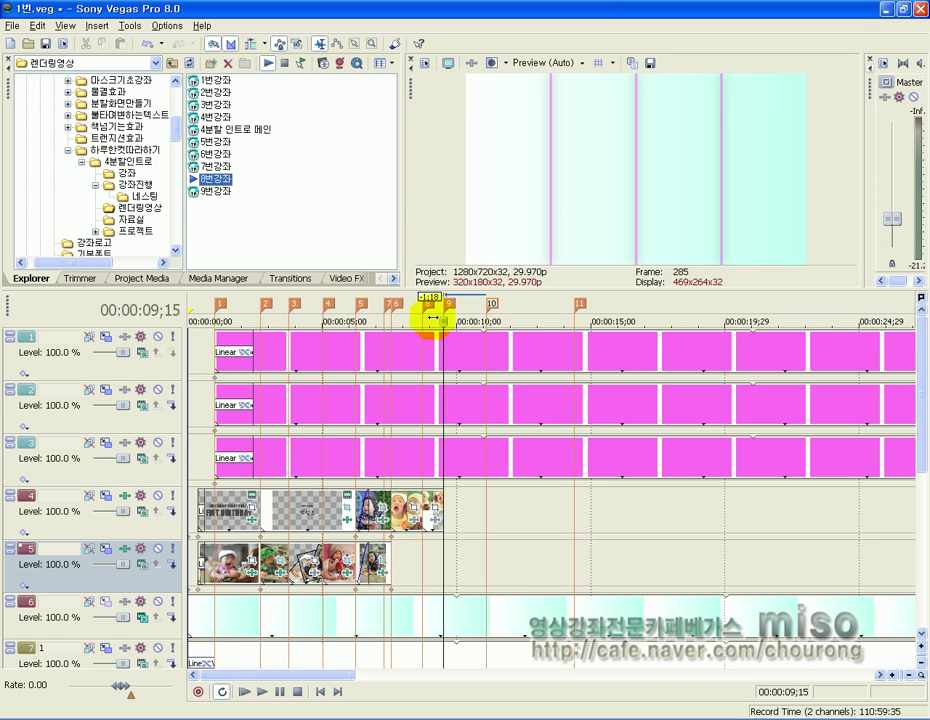
{"action": "left_click", "coordinate": [440, 351]}
{"action": "left_click_drag", "start_coordinate": [442, 350], "coordinate": [489, 354]}
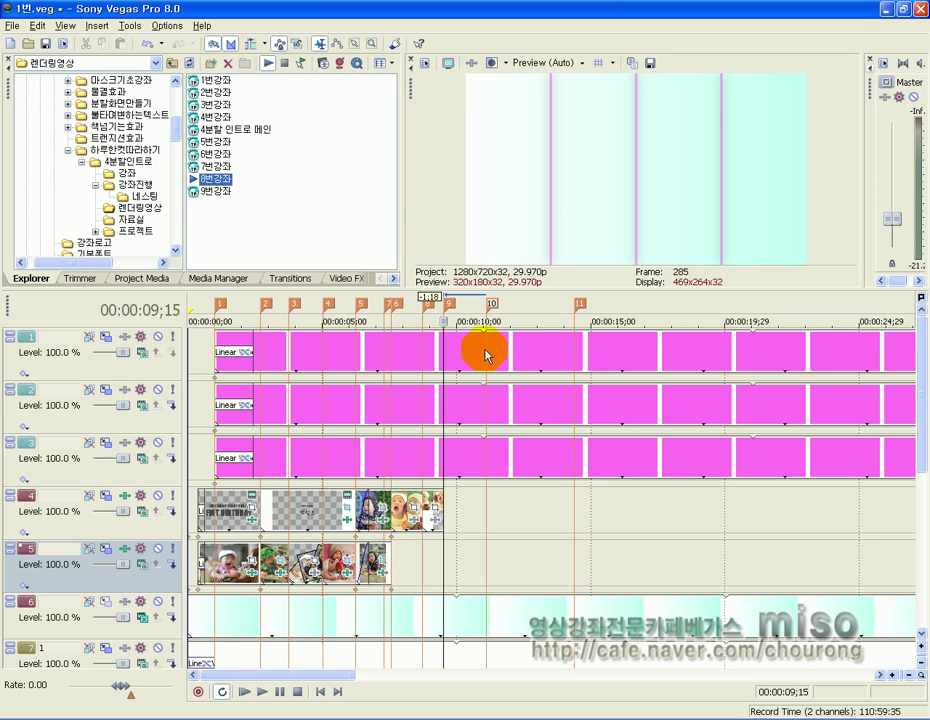
{"action": "left_click", "coordinate": [487, 357]}
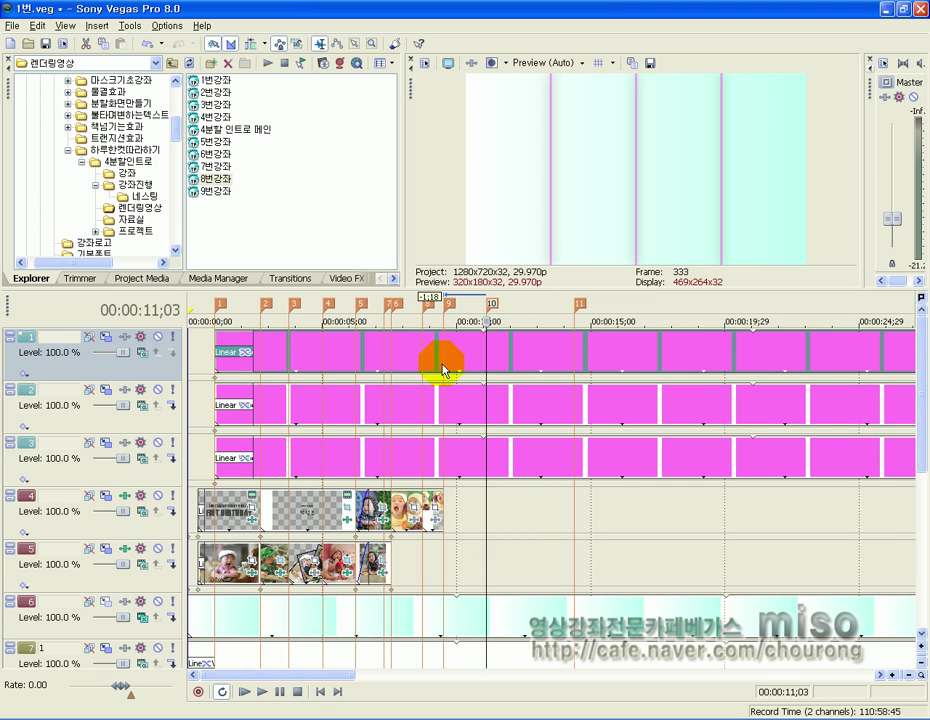
{"action": "left_click", "coordinate": [442, 363]}
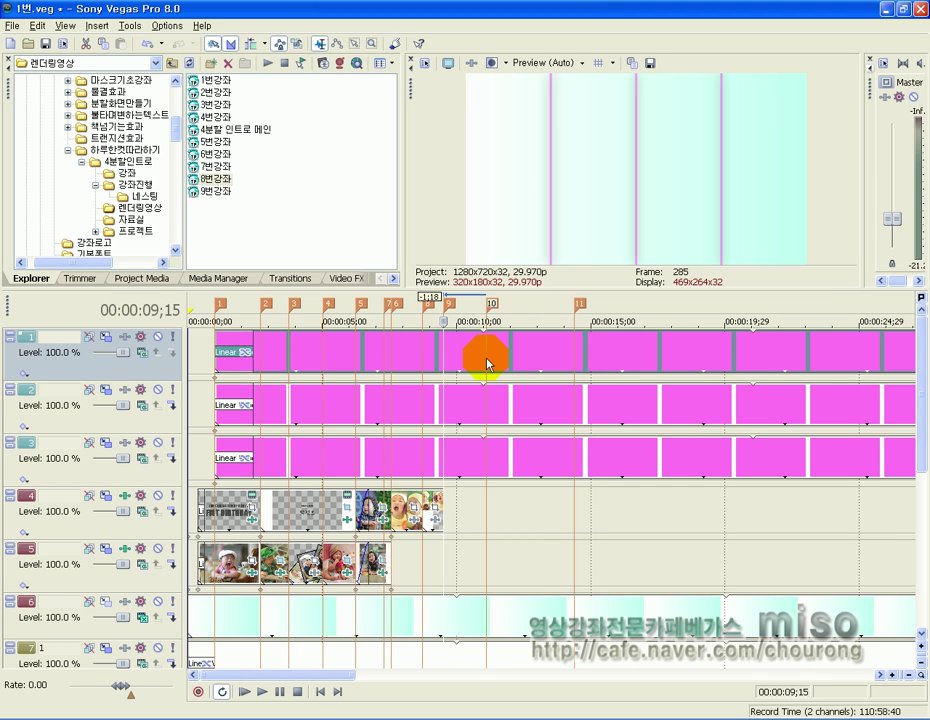
{"action": "left_click", "coordinate": [487, 362]}
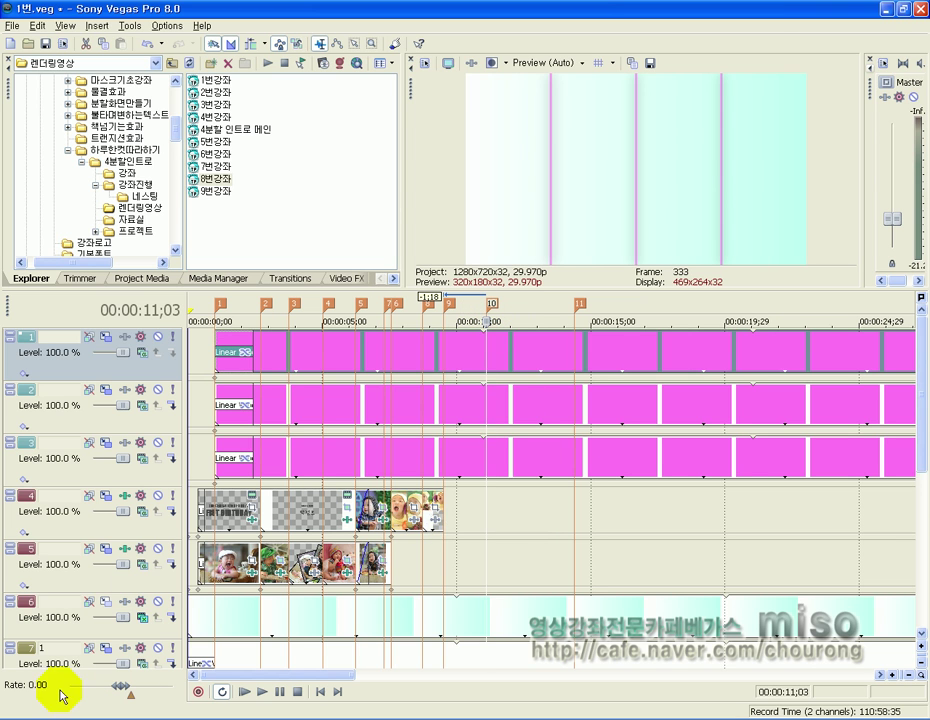
Step: Launch a new Vegas Pro 8.0 session and set its project template to HDV 720-30p (1280x720, 29.970 fps)
{"action": "key", "text": "super"}
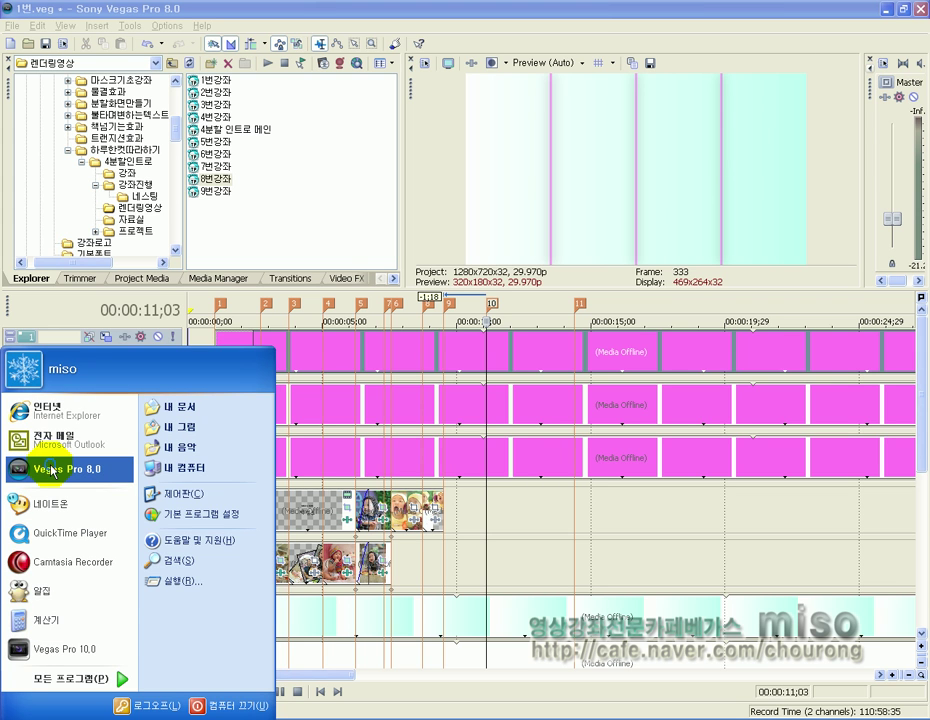
{"action": "left_click", "coordinate": [272, 430]}
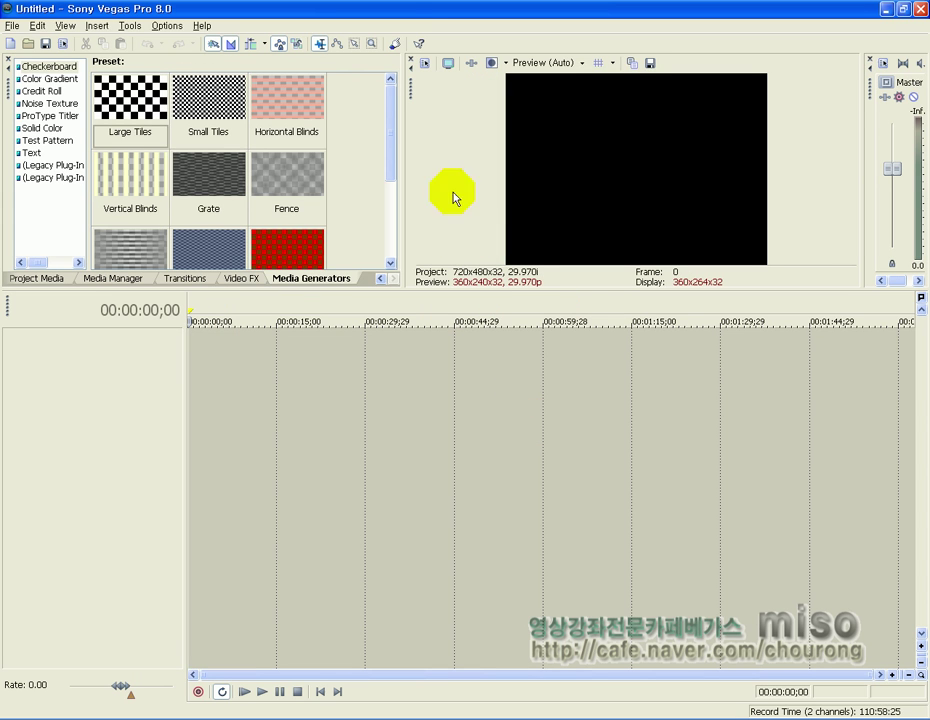
{"action": "left_click", "coordinate": [424, 62]}
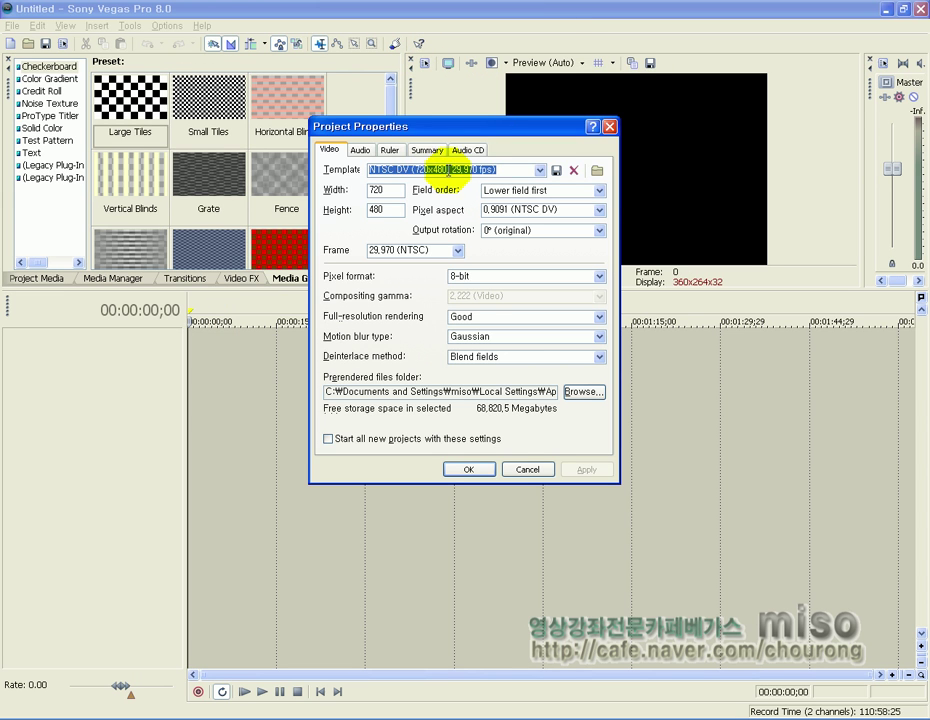
{"action": "left_click", "coordinate": [540, 171]}
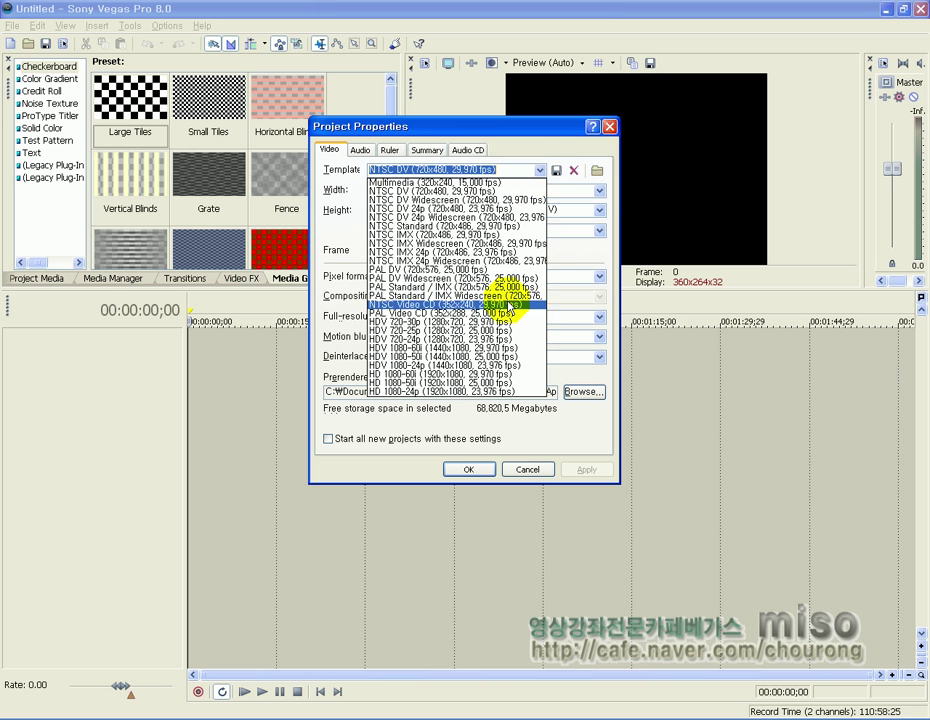
{"action": "left_click", "coordinate": [508, 323]}
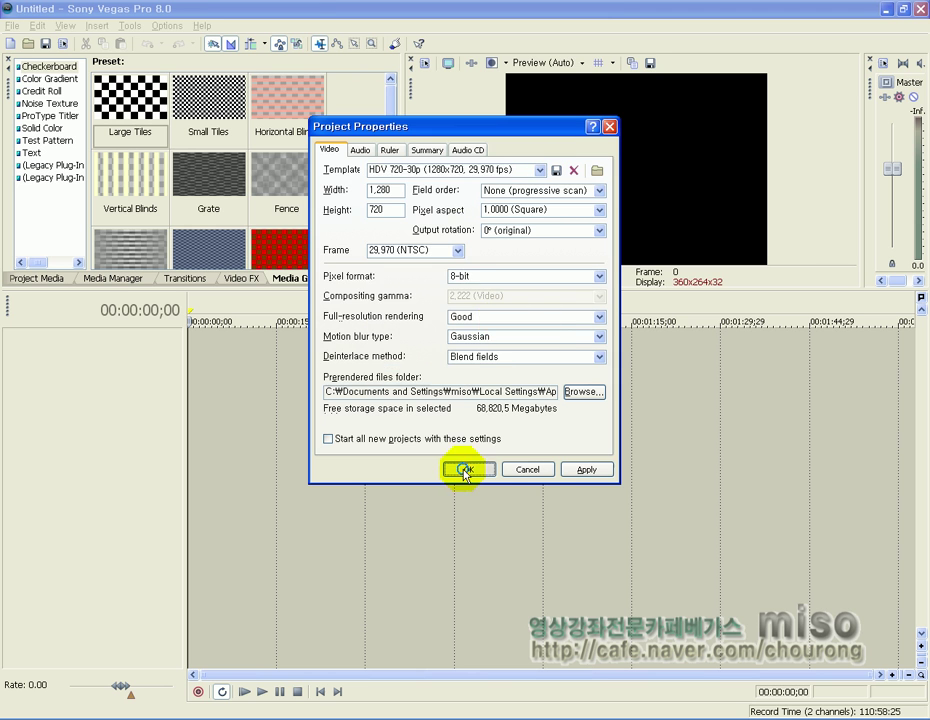
{"action": "left_click", "coordinate": [466, 469]}
Step: Insert a video track and set its compositing mode to 3D Source Alpha
{"action": "right_click", "coordinate": [111, 366]}
{"action": "left_click", "coordinate": [174, 396]}
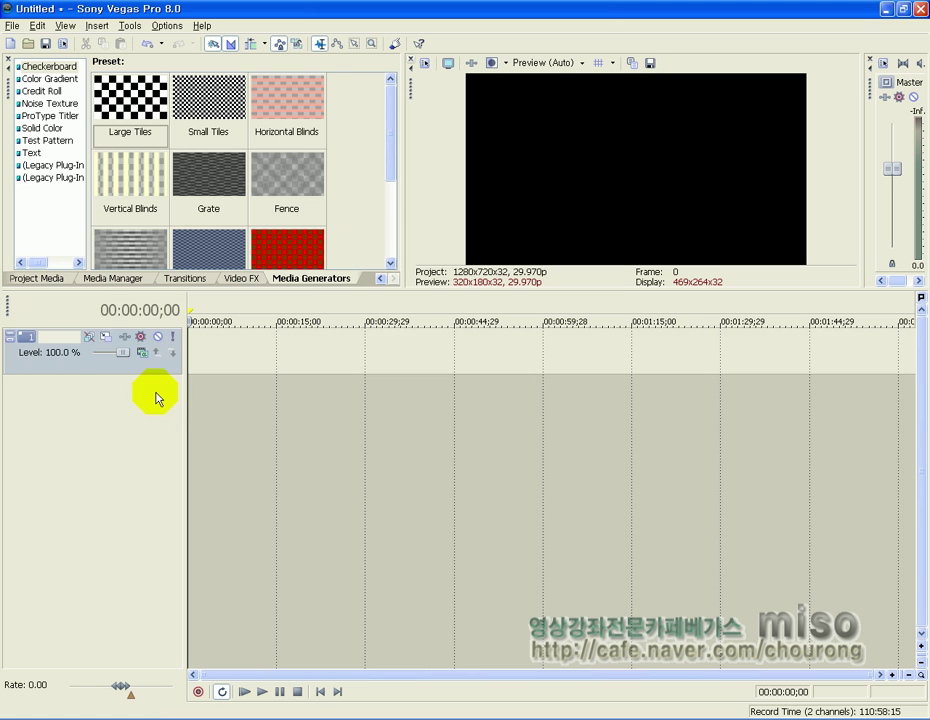
{"action": "left_click", "coordinate": [143, 352]}
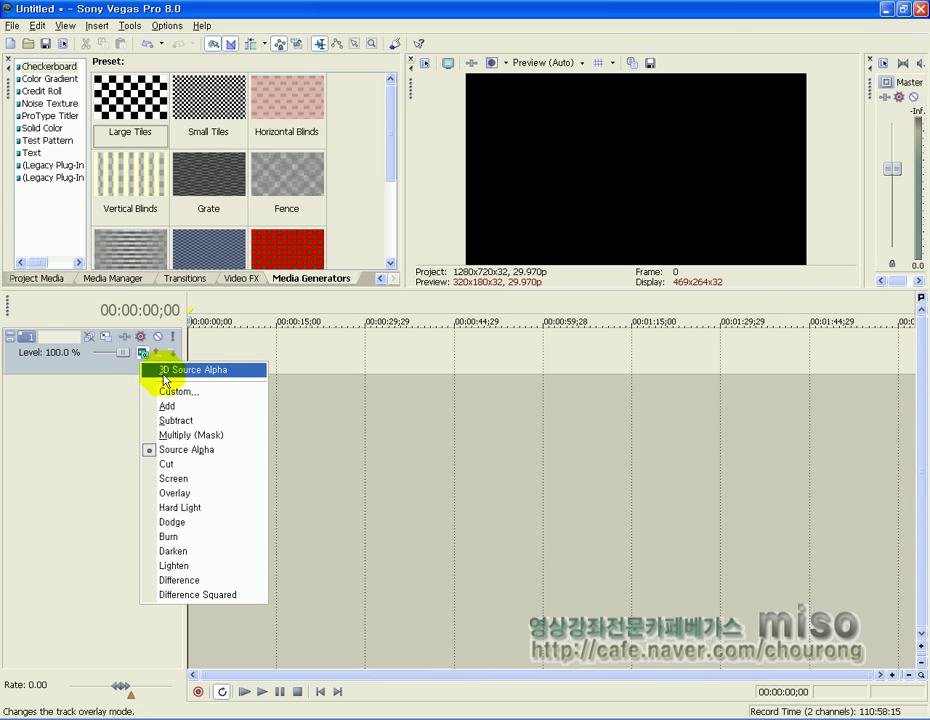
{"action": "left_click", "coordinate": [164, 372]}
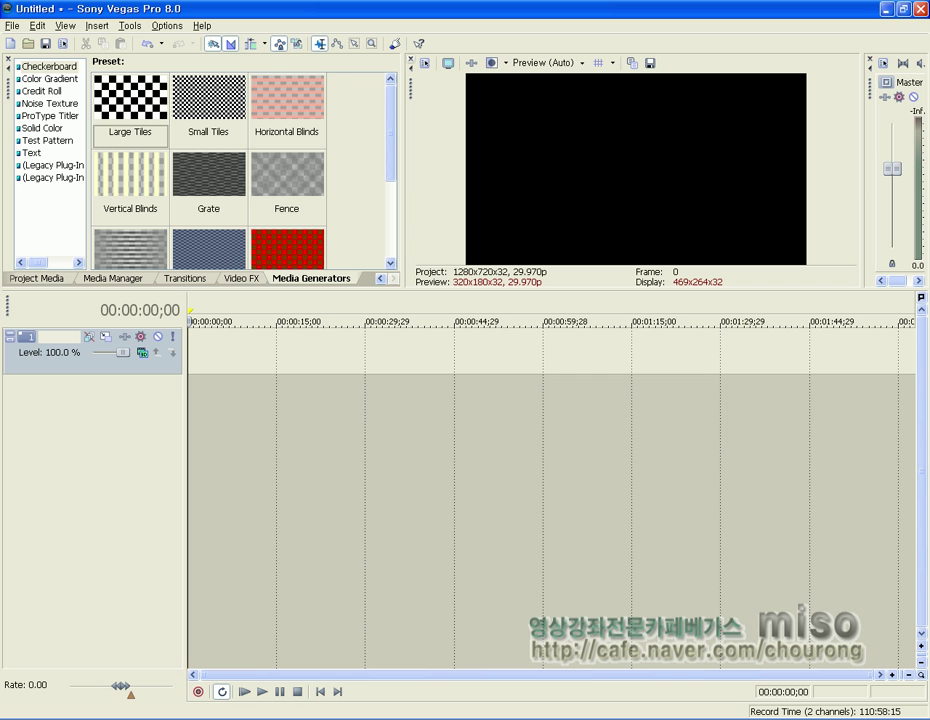
Step: Place the photo 성장3차-계단재촬영 (34) from the picture folder at the start of track 1
{"action": "key", "text": "alt+Tab"}
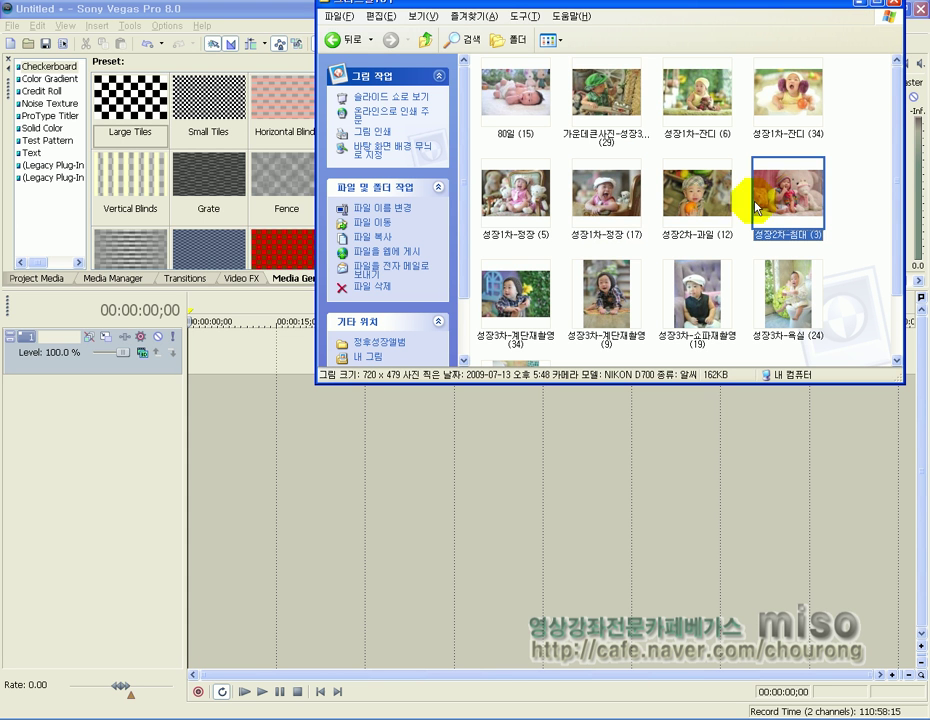
{"action": "left_click_drag", "start_coordinate": [520, 293], "coordinate": [189, 364]}
{"action": "left_click", "coordinate": [237, 428]}
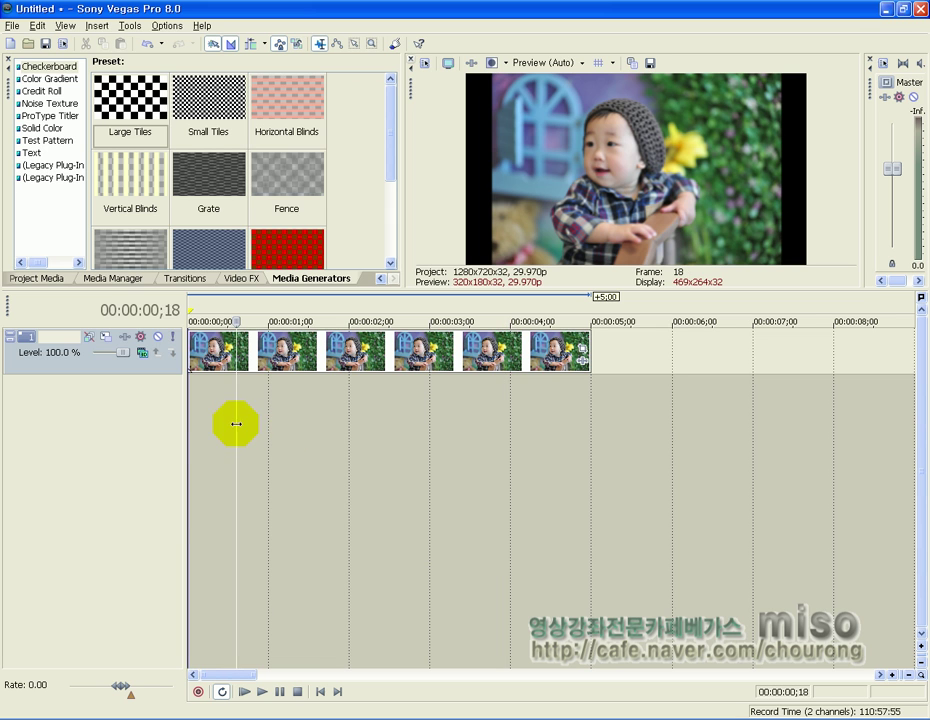
{"action": "left_click", "coordinate": [189, 425]}
{"action": "scroll", "coordinate": [465, 423], "scroll_direction": "down", "scroll_amount": 2}
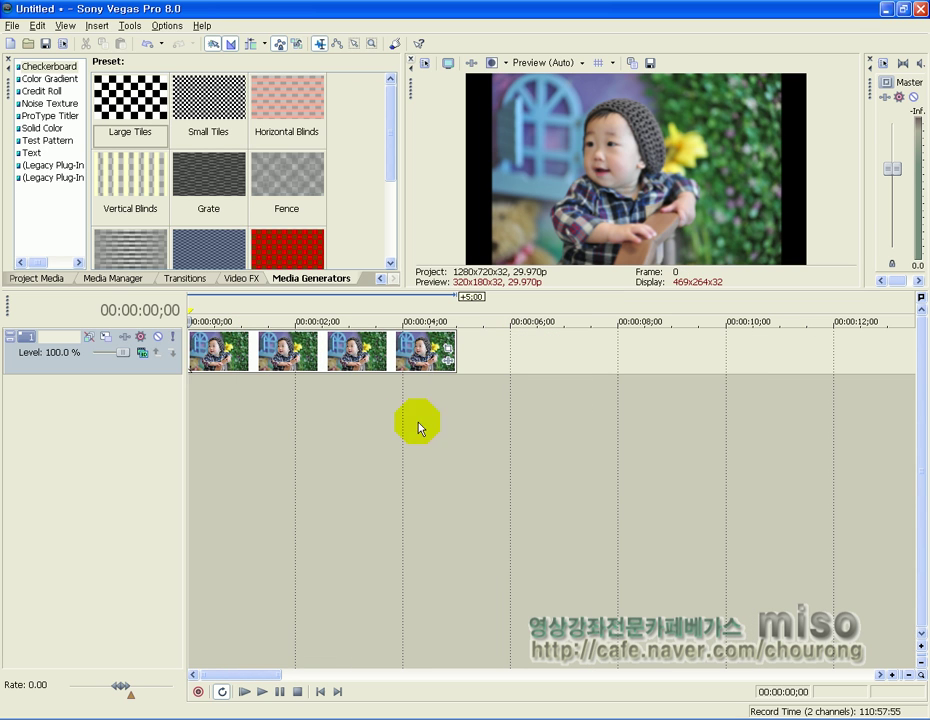
Step: Set track 1's width to 300 in its Track Motion settings
{"action": "left_click", "coordinate": [106, 338]}
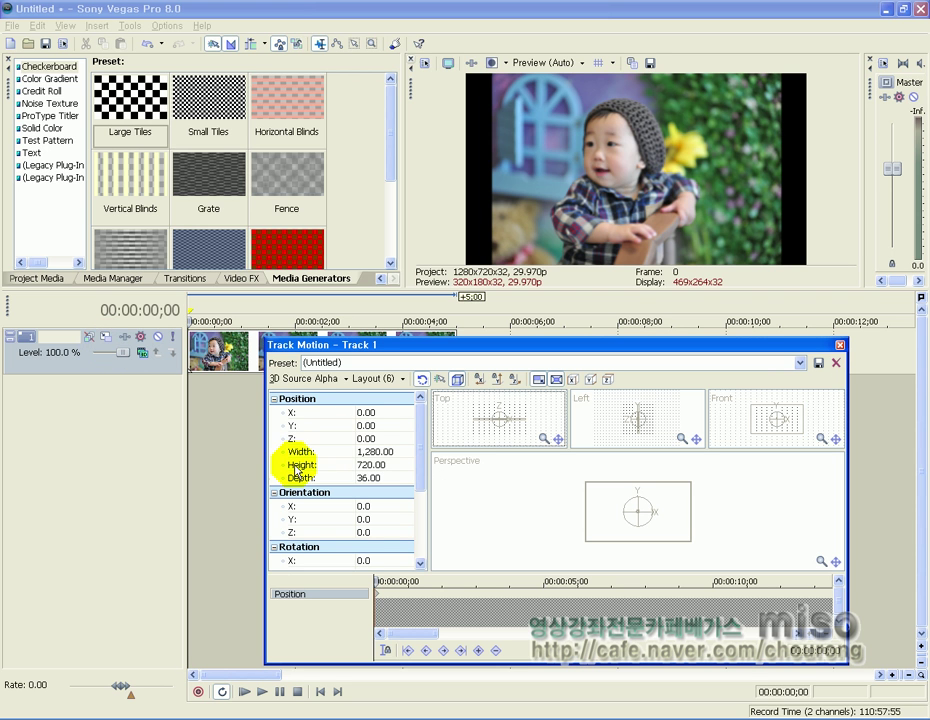
{"action": "left_click", "coordinate": [398, 456]}
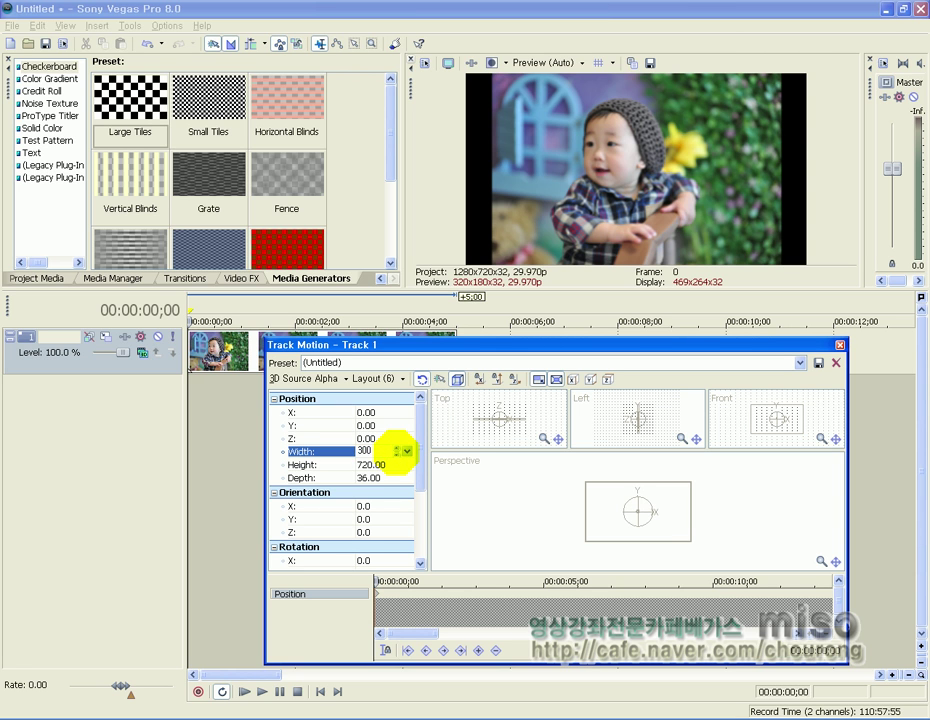
{"action": "key", "text": "Return"}
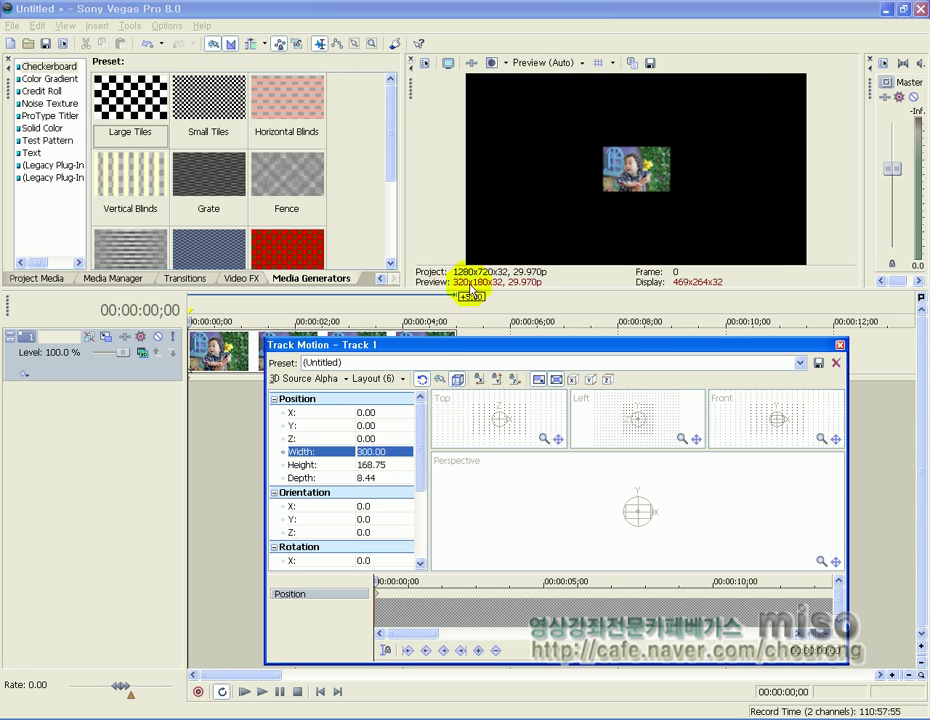
Step: Apply the Cookie Cutter preset Square, Center, White Border to the photo and set its size to 0.300
{"action": "left_click_drag", "start_coordinate": [411, 79], "coordinate": [473, 89]}
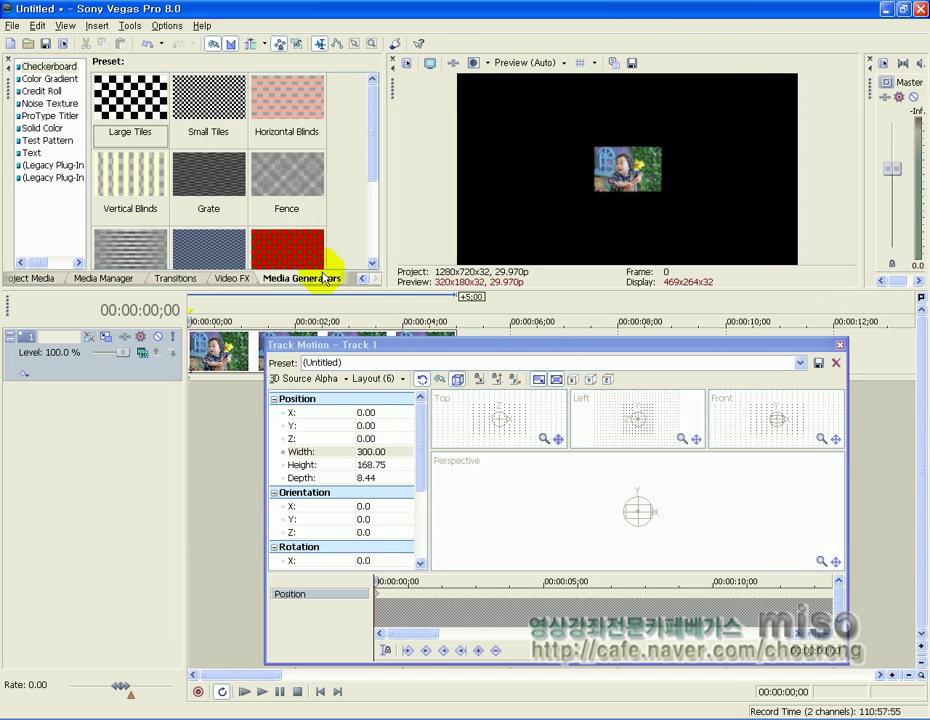
{"action": "left_click", "coordinate": [222, 279]}
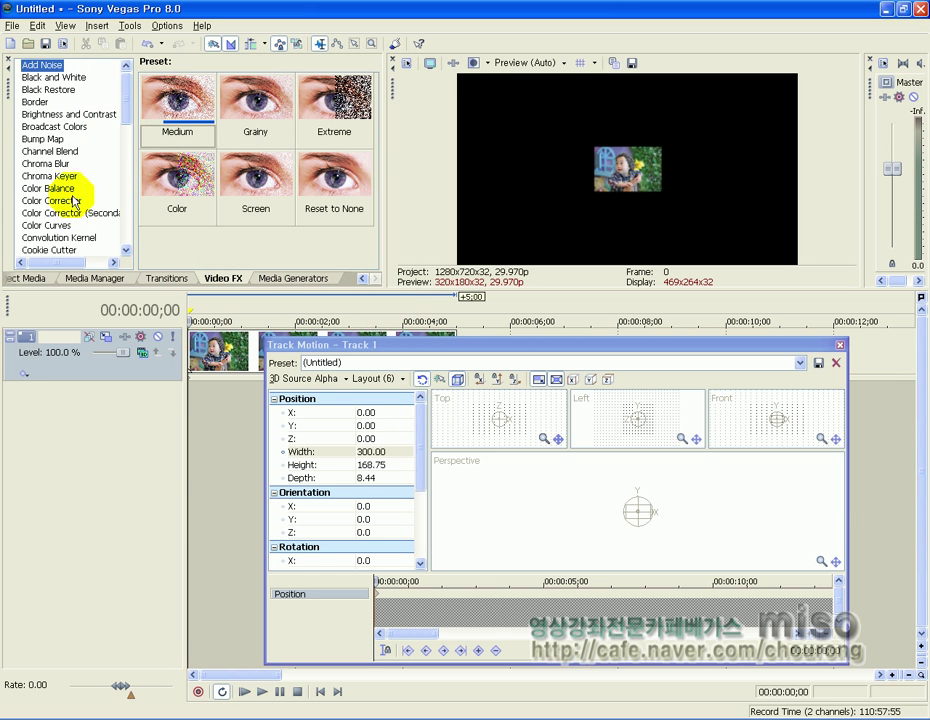
{"action": "left_click", "coordinate": [45, 251]}
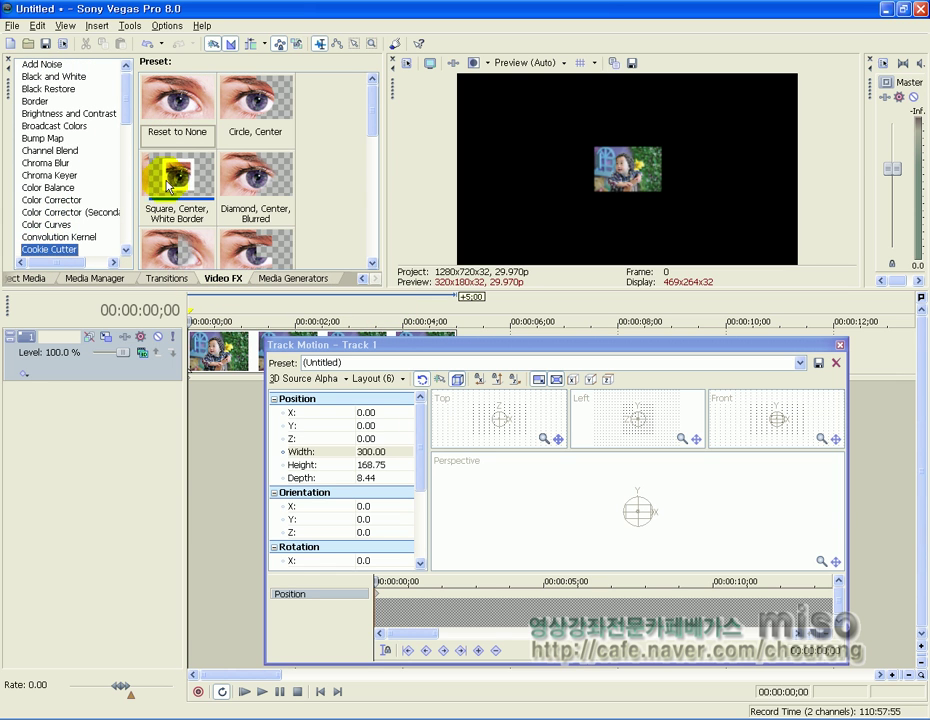
{"action": "left_click_drag", "start_coordinate": [175, 192], "coordinate": [235, 344]}
{"action": "left_click_drag", "start_coordinate": [706, 294], "coordinate": [686, 279]}
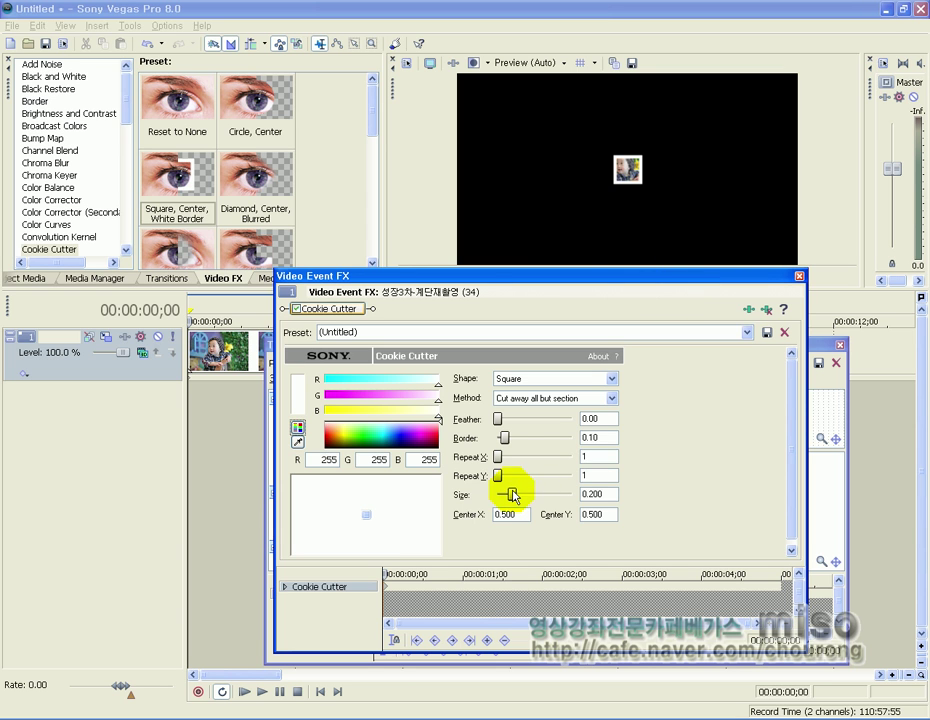
{"action": "left_click_drag", "start_coordinate": [516, 495], "coordinate": [520, 493]}
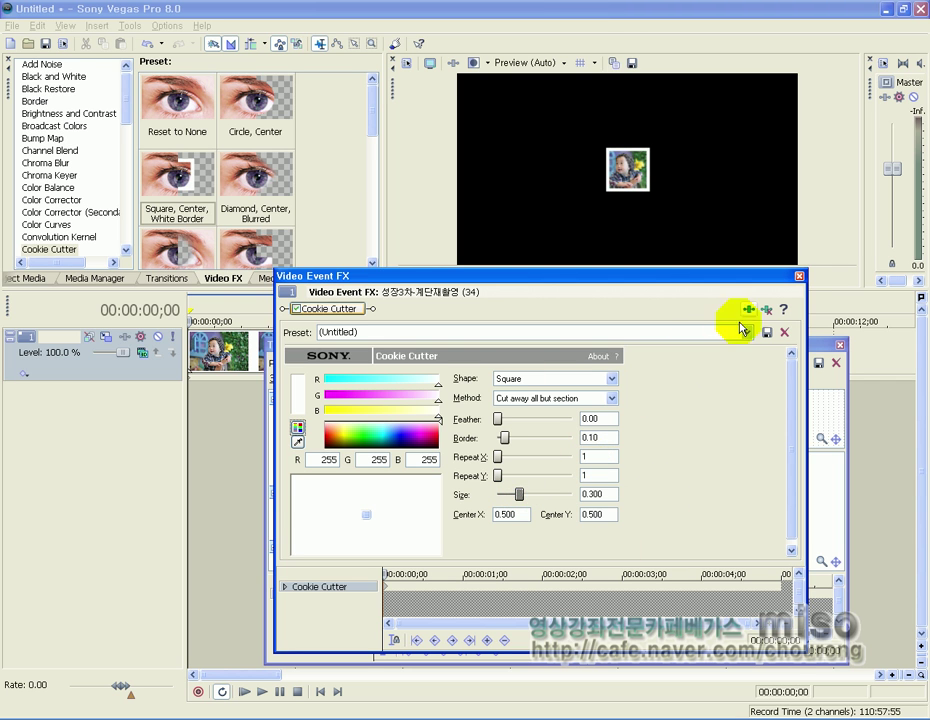
{"action": "left_click", "coordinate": [798, 283]}
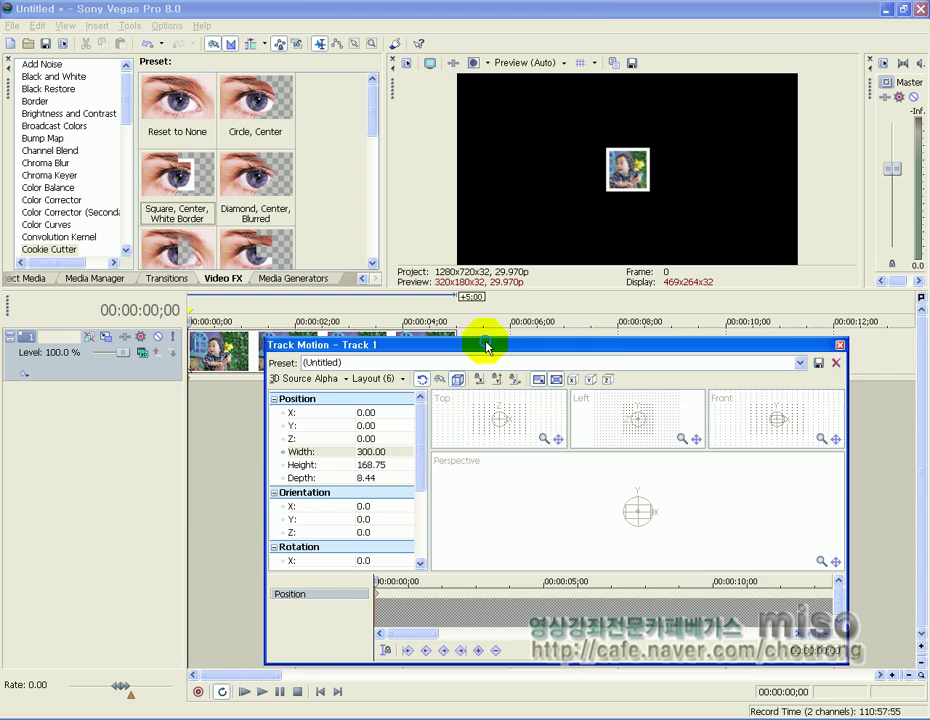
Step: Add a track motion position keyframe at 00:00:01;00
{"action": "left_click_drag", "start_coordinate": [482, 343], "coordinate": [490, 295]}
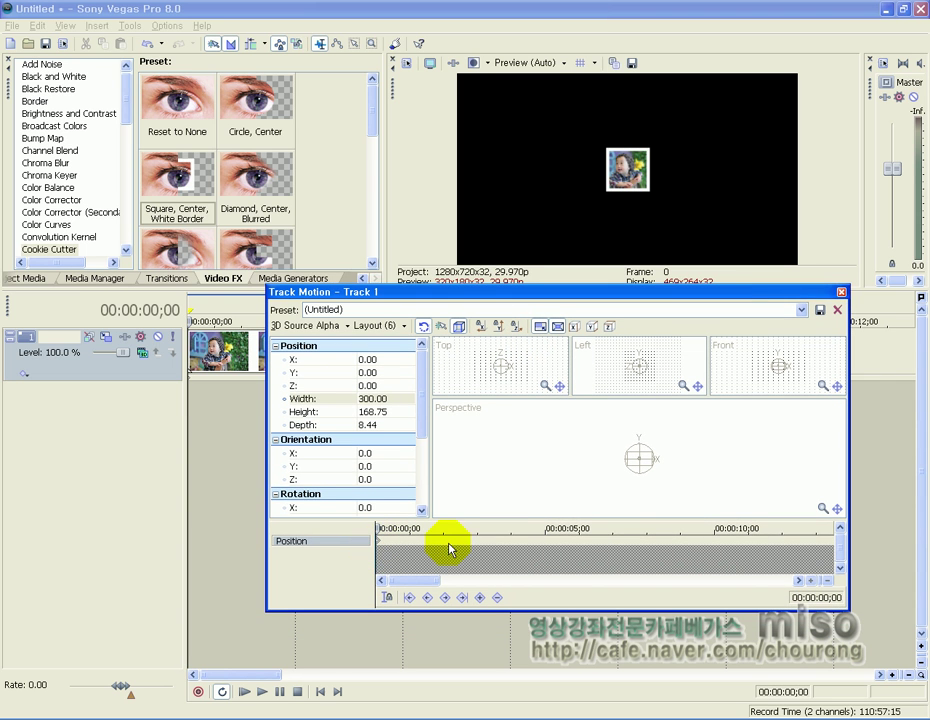
{"action": "scroll", "coordinate": [445, 547], "scroll_direction": "up", "scroll_amount": 4}
{"action": "scroll", "coordinate": [449, 548], "scroll_direction": "down", "scroll_amount": 1}
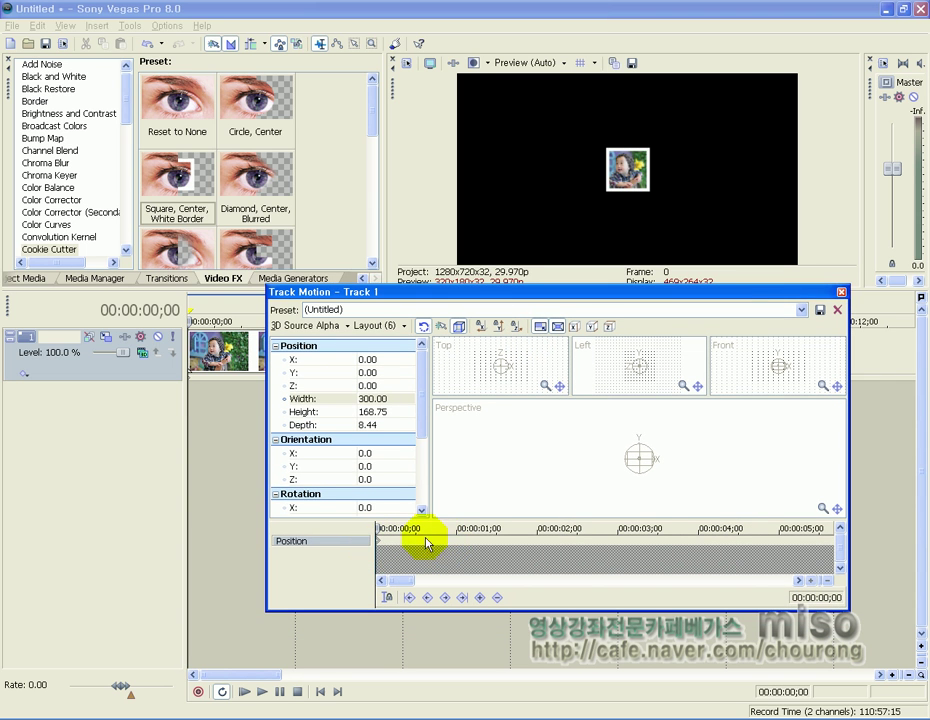
{"action": "left_click_drag", "start_coordinate": [380, 528], "coordinate": [456, 528]}
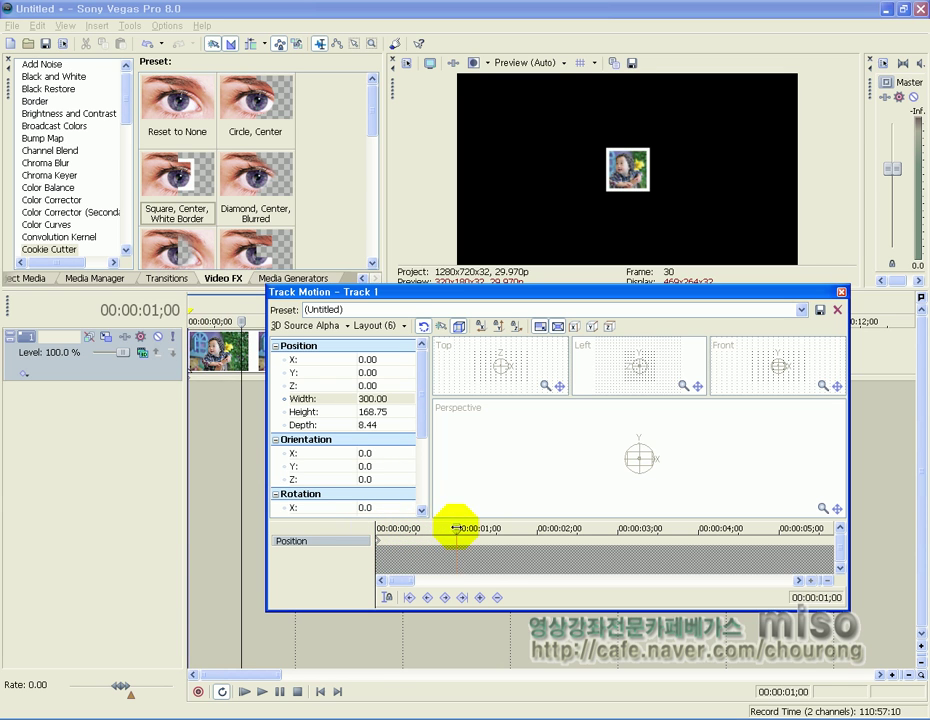
{"action": "left_click", "coordinate": [480, 597]}
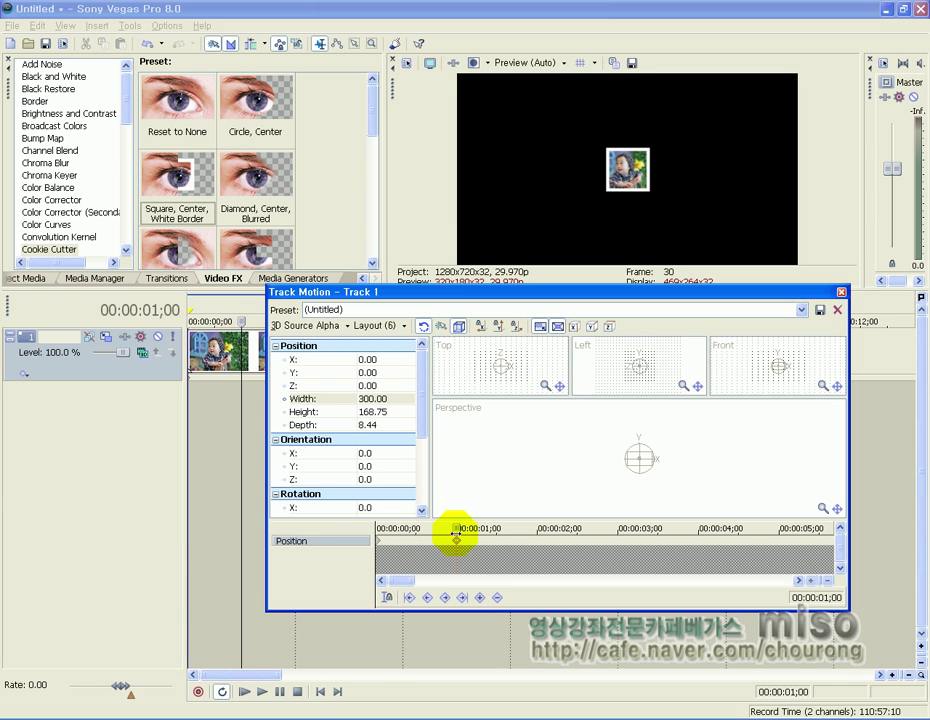
{"action": "mouse_move", "coordinate": [455, 528]}
{"action": "left_mouse_down"}
{"action": "mouse_move", "coordinate": [366, 520]}
{"action": "mouse_move", "coordinate": [457, 528]}
{"action": "left_mouse_up"}
{"action": "double_click", "coordinate": [459, 546]}
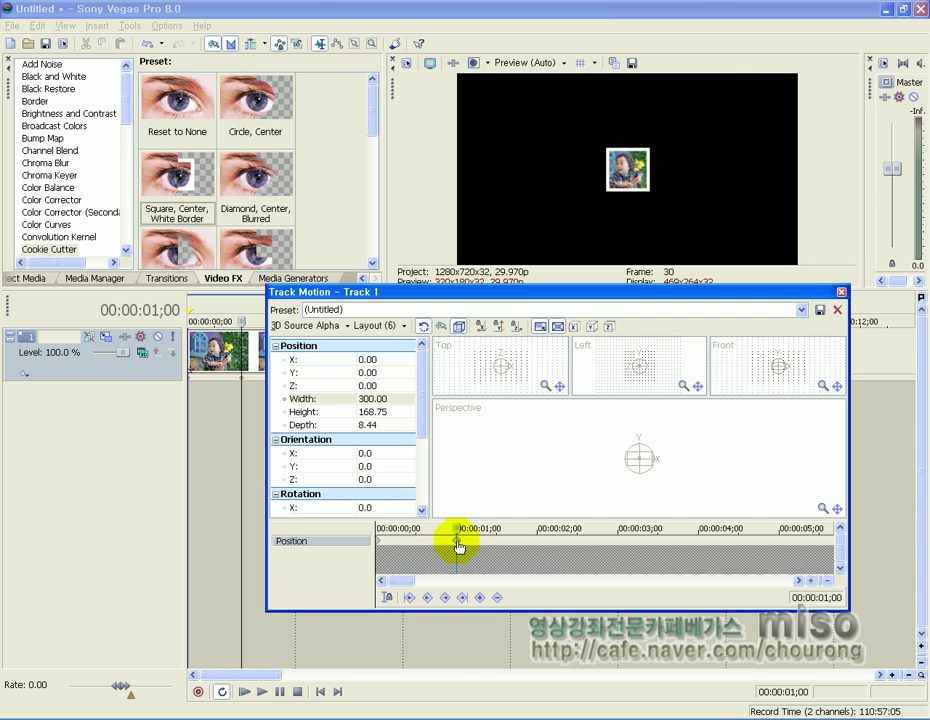
Step: Add a position keyframe midway between the start and 00:00:01;00, and return to the first keyframe
{"action": "left_click_drag", "start_coordinate": [455, 528], "coordinate": [416, 528]}
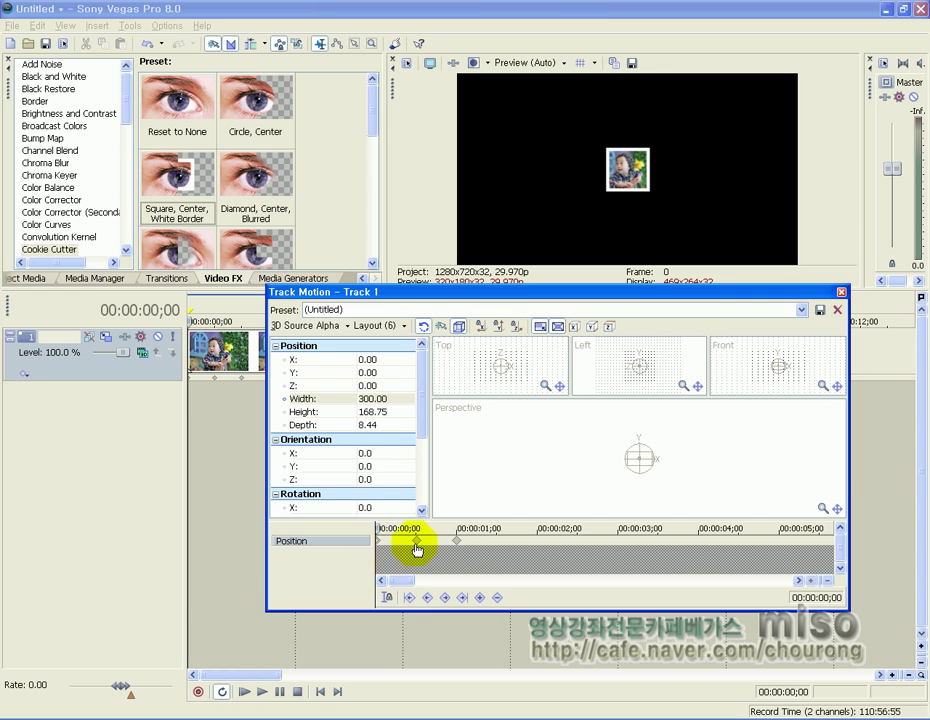
{"action": "left_click", "coordinate": [458, 542]}
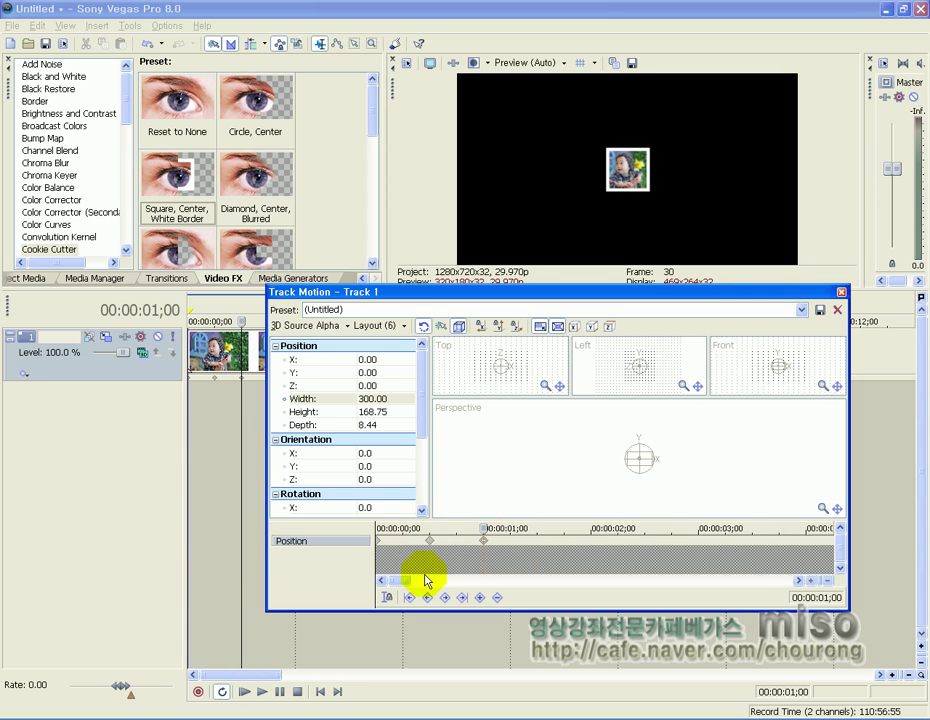
{"action": "scroll", "coordinate": [424, 582], "scroll_direction": "down", "scroll_amount": 2}
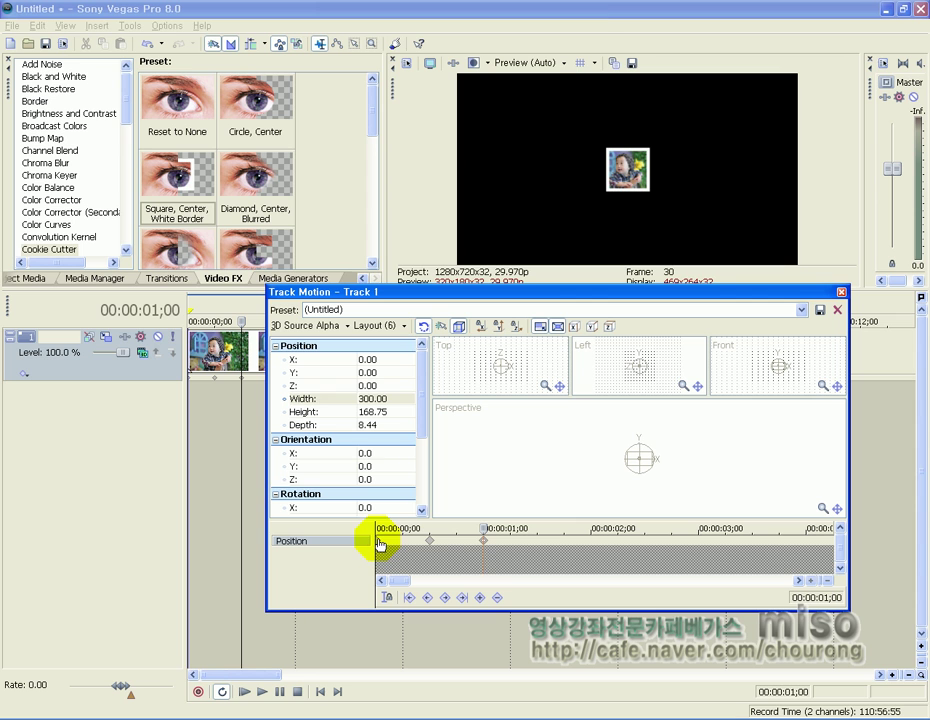
{"action": "left_click", "coordinate": [379, 543]}
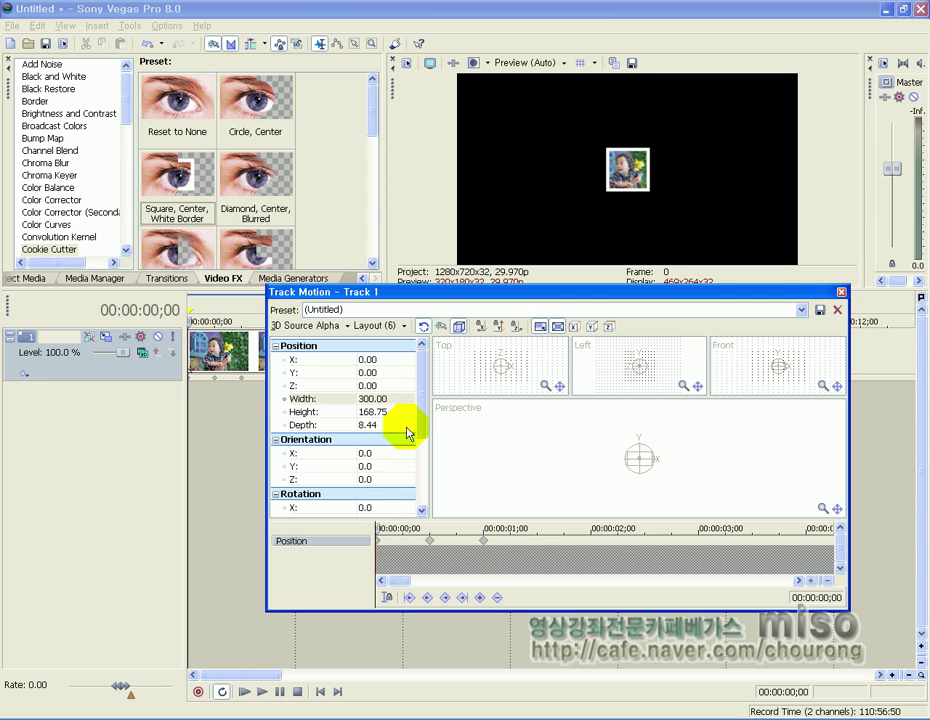
Step: Set the Y position of track 1's motion to -500 at the first keyframe
{"action": "left_click", "coordinate": [410, 374]}
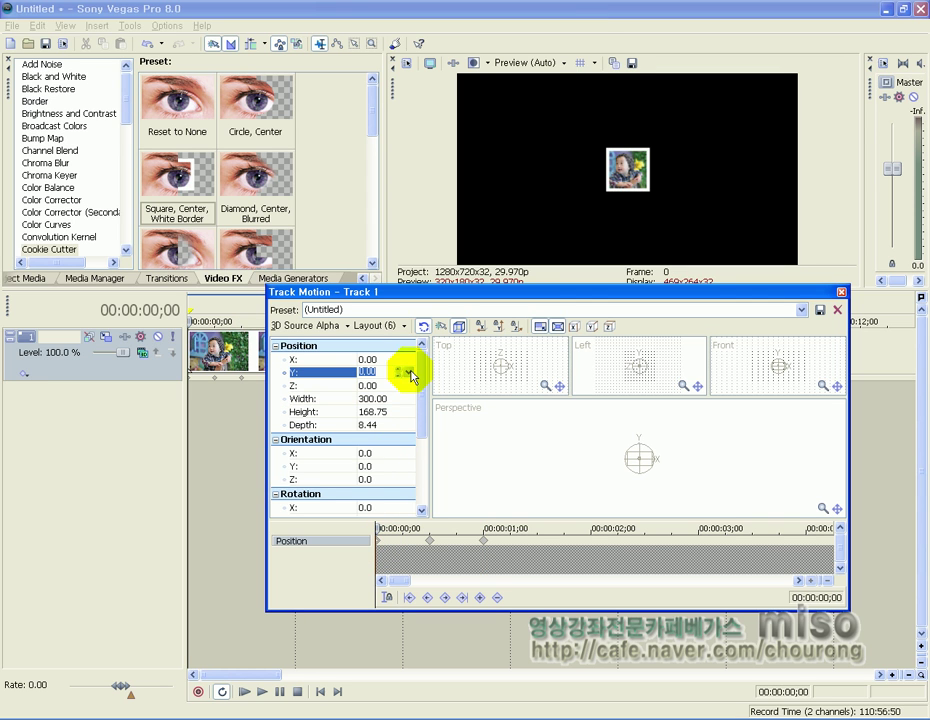
{"action": "left_click", "coordinate": [409, 372]}
{"action": "left_click_drag", "start_coordinate": [385, 385], "coordinate": [386, 385]}
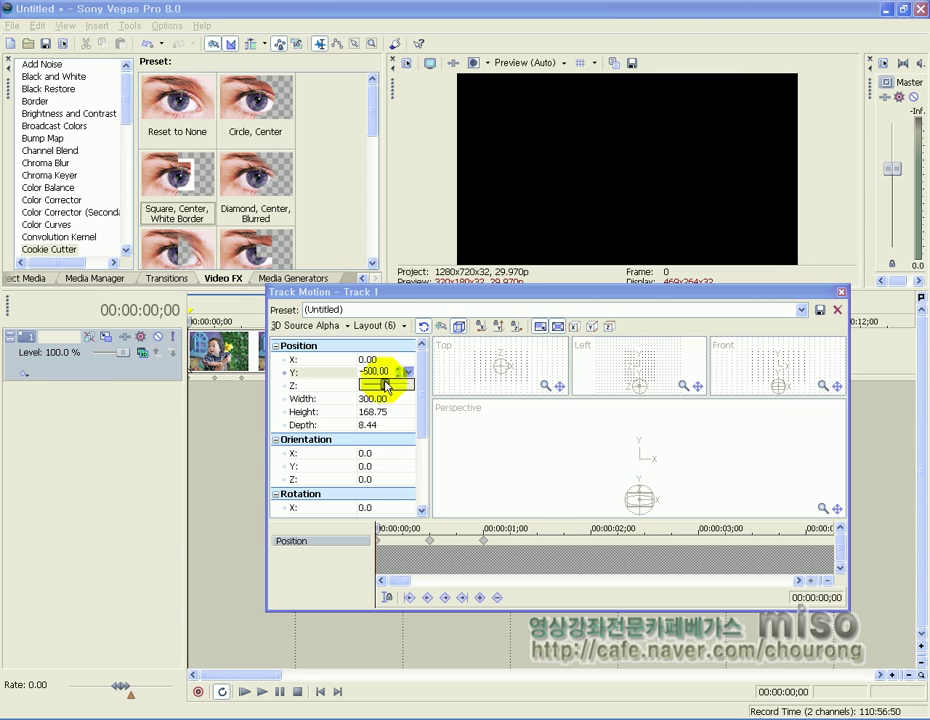
Step: Set the Y position to -500 at the keyframe at 00:00:01;00
{"action": "left_click", "coordinate": [483, 541]}
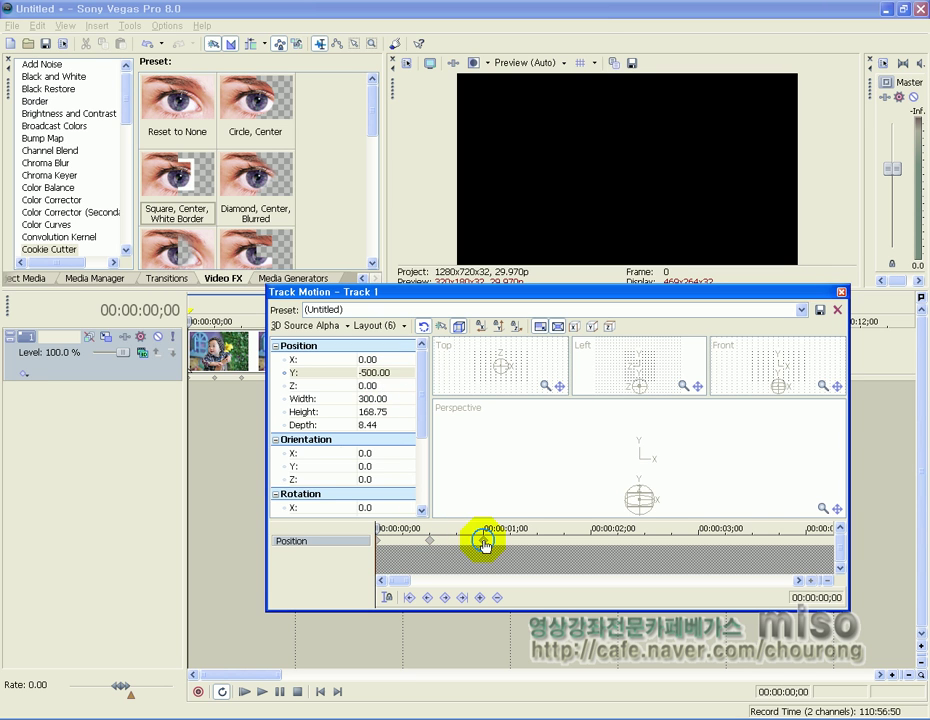
{"action": "left_click", "coordinate": [409, 370]}
{"action": "left_click", "coordinate": [409, 372]}
{"action": "left_click_drag", "start_coordinate": [409, 380], "coordinate": [409, 381]}
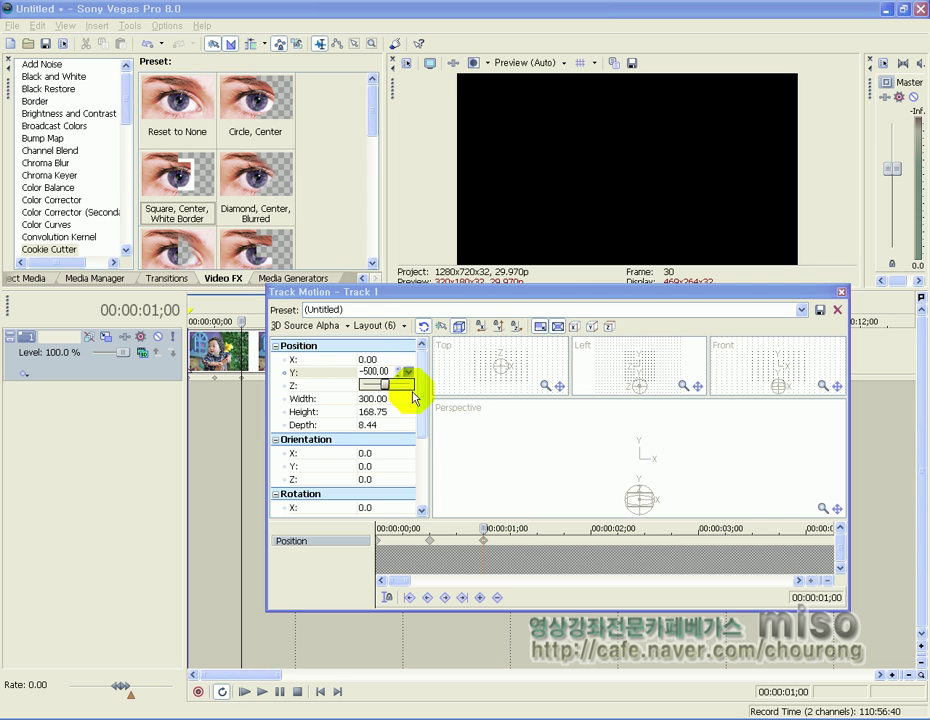
Step: Raise the photo at the middle keyframe, 00:00:00;15, by setting its Y position to 80
{"action": "left_click", "coordinate": [430, 542]}
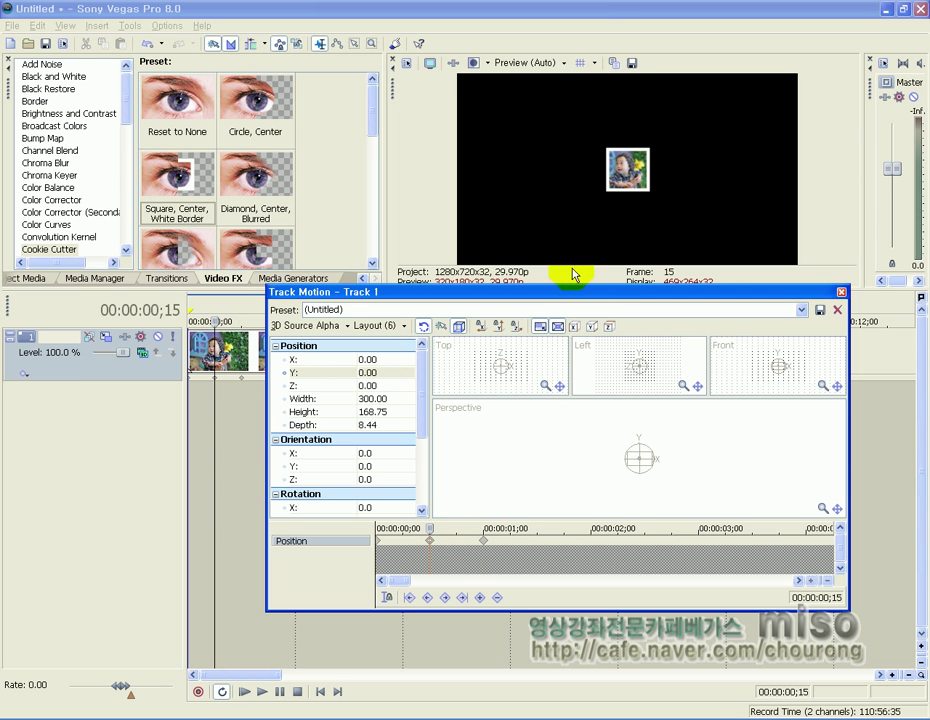
{"action": "left_click", "coordinate": [409, 372]}
{"action": "left_click_drag", "start_coordinate": [409, 376], "coordinate": [409, 376]}
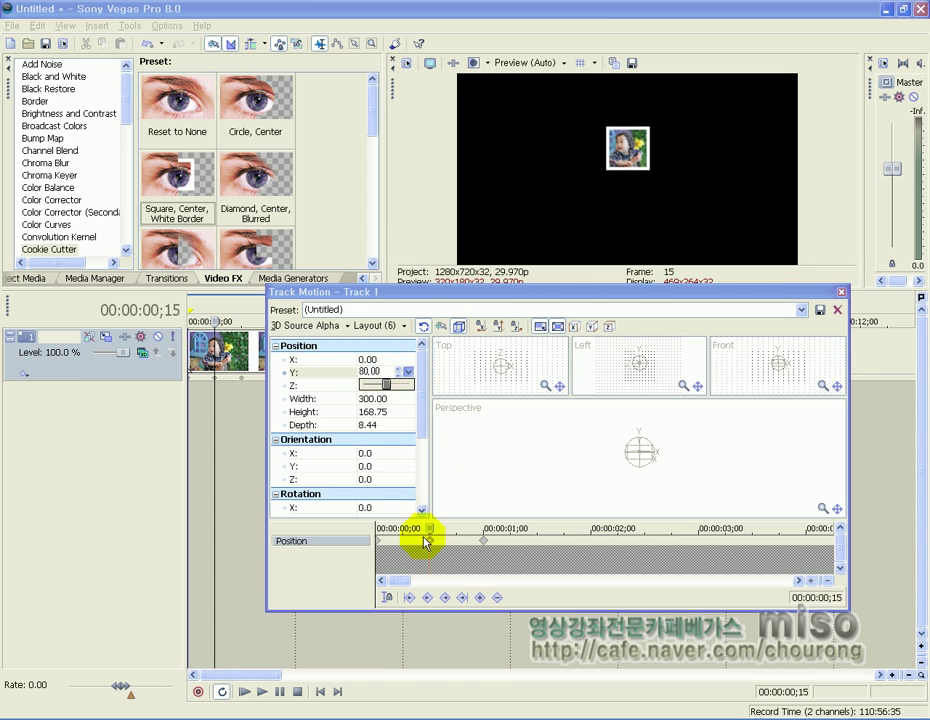
Step: Return to the first keyframe, close the Track Motion window and play back the photo's rise and fall
{"action": "left_click", "coordinate": [377, 543]}
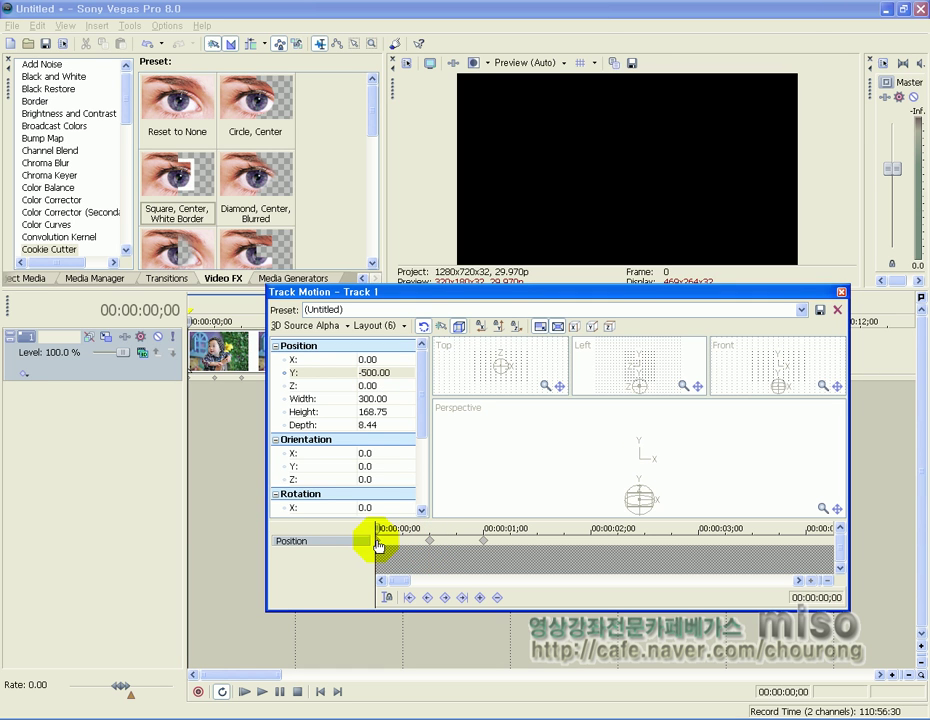
{"action": "left_click", "coordinate": [841, 292]}
{"action": "key", "text": "space"}
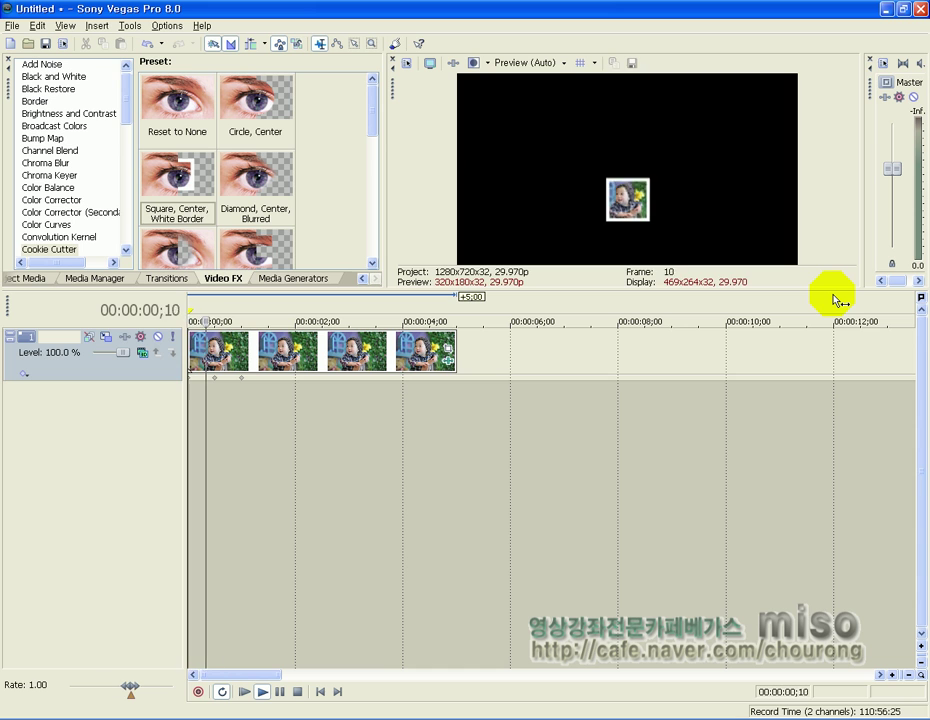
{"action": "key", "text": "space"}
{"action": "key", "text": "space"}
{"action": "key", "text": "space"}
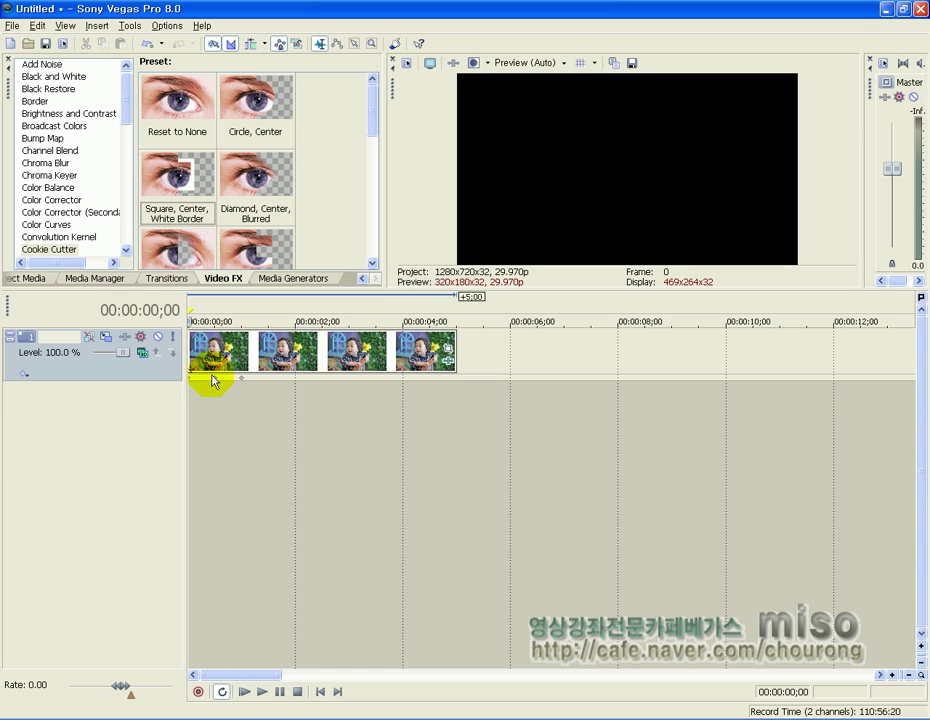
Step: Reopen Track Motion and set the Z orientation to 20 at the first keyframe and -20 at the 00:00:01;00 keyframe
{"action": "scroll", "coordinate": [416, 545], "scroll_direction": "up", "scroll_amount": 4}
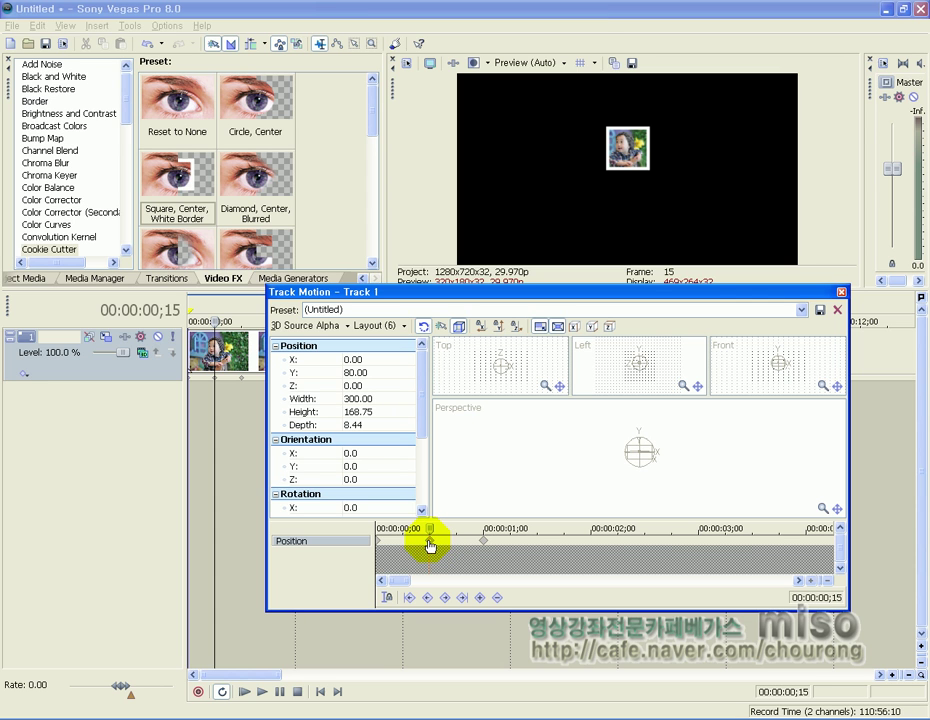
{"action": "left_click", "coordinate": [378, 545]}
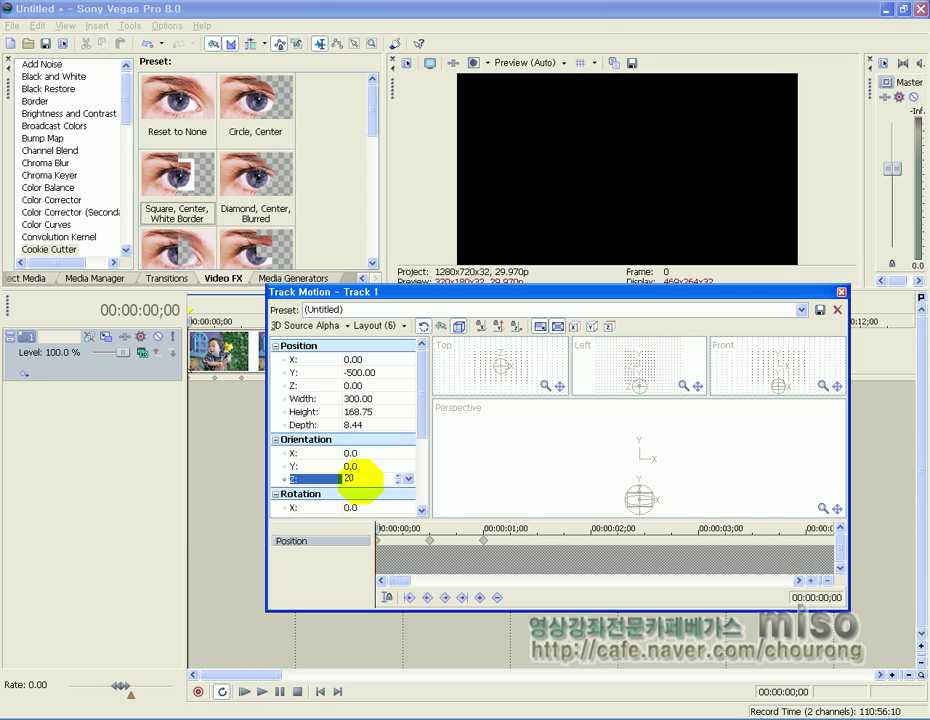
{"action": "left_click", "coordinate": [484, 541]}
{"action": "left_click", "coordinate": [366, 480]}
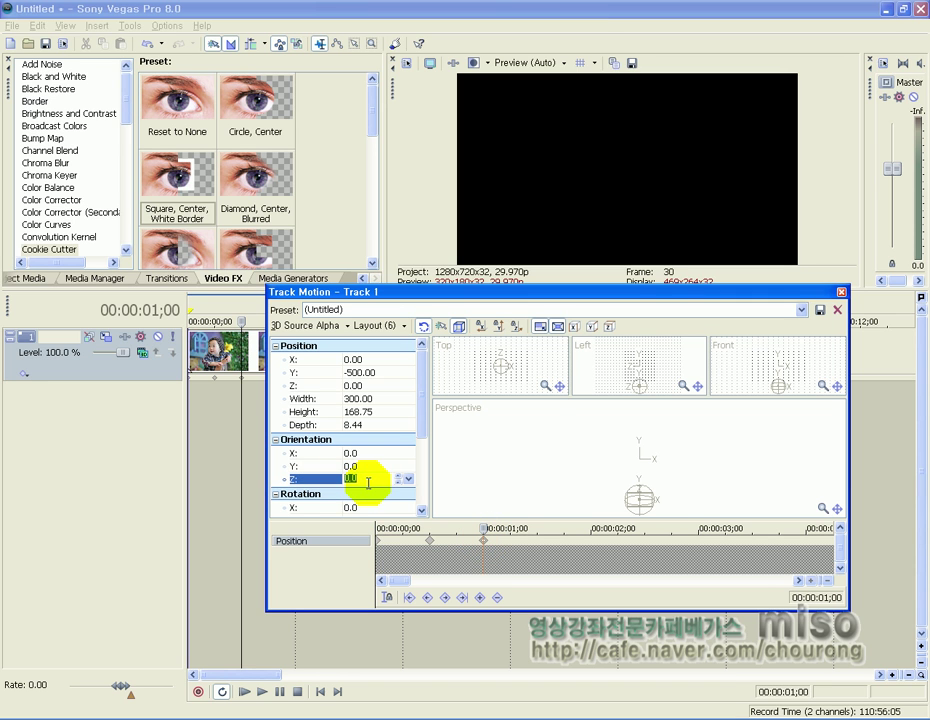
{"action": "type", "text": "-20"}
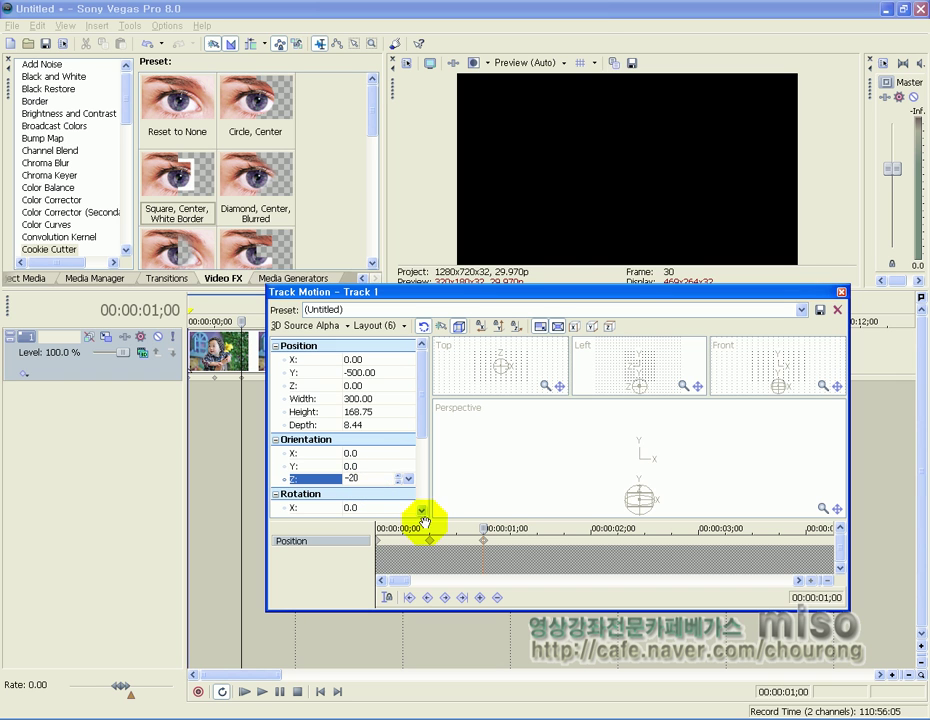
{"action": "mouse_move", "coordinate": [482, 531]}
{"action": "left_mouse_down"}
{"action": "mouse_move", "coordinate": [363, 531]}
{"action": "mouse_move", "coordinate": [387, 520]}
{"action": "mouse_move", "coordinate": [470, 522]}
{"action": "left_mouse_up"}
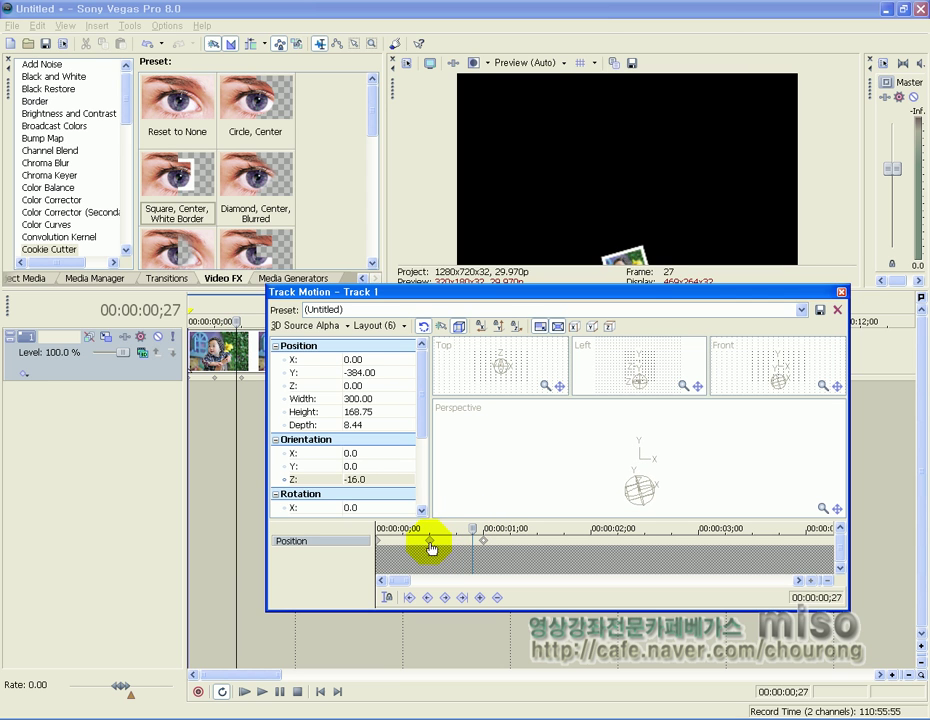
Step: Add a position keyframe at 00:00:00;13, two frames before the middle keyframe
{"action": "left_click", "coordinate": [430, 541]}
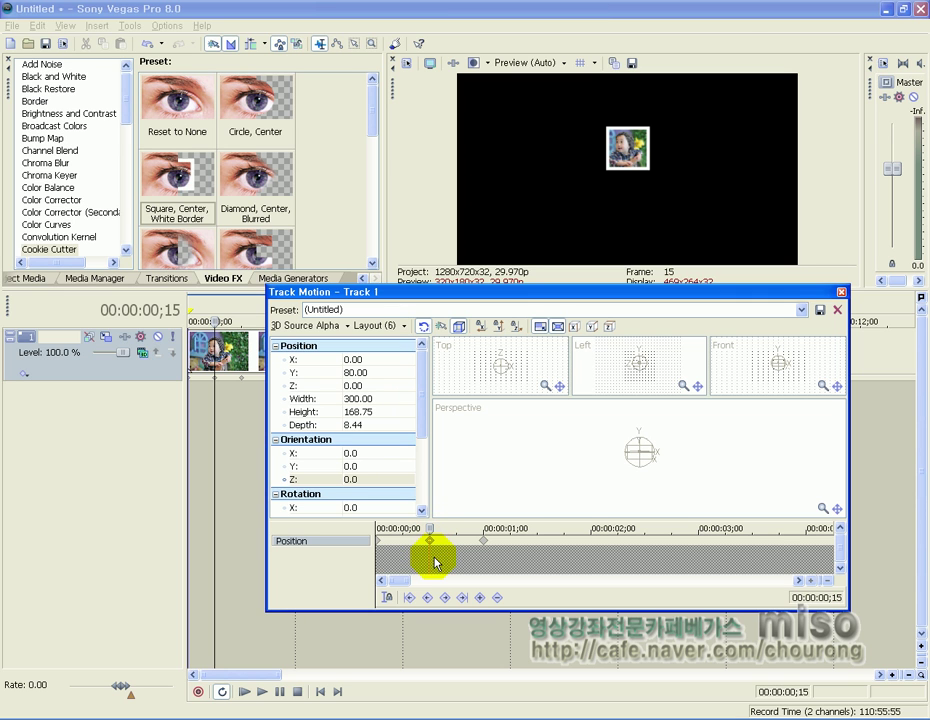
{"action": "scroll", "coordinate": [436, 563], "scroll_direction": "up", "scroll_amount": 2}
{"action": "key", "text": "Left"}
{"action": "key", "text": "Left"}
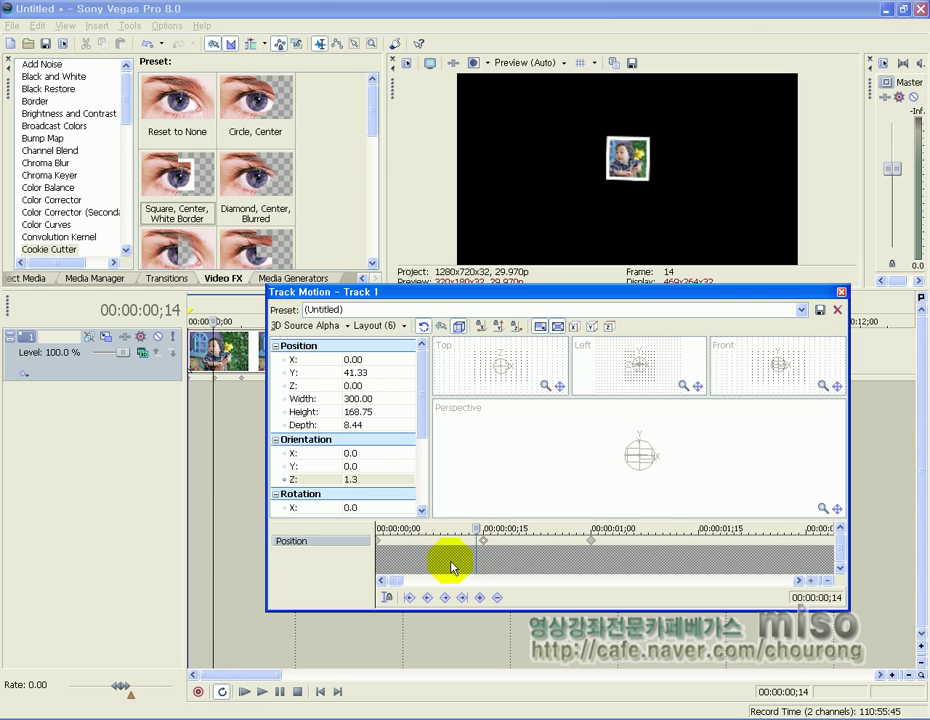
{"action": "left_click", "coordinate": [481, 598]}
Step: Add a position keyframe at 00:00:00;17 and delete the middle keyframe at 00:00:00;15
{"action": "left_click", "coordinate": [483, 541]}
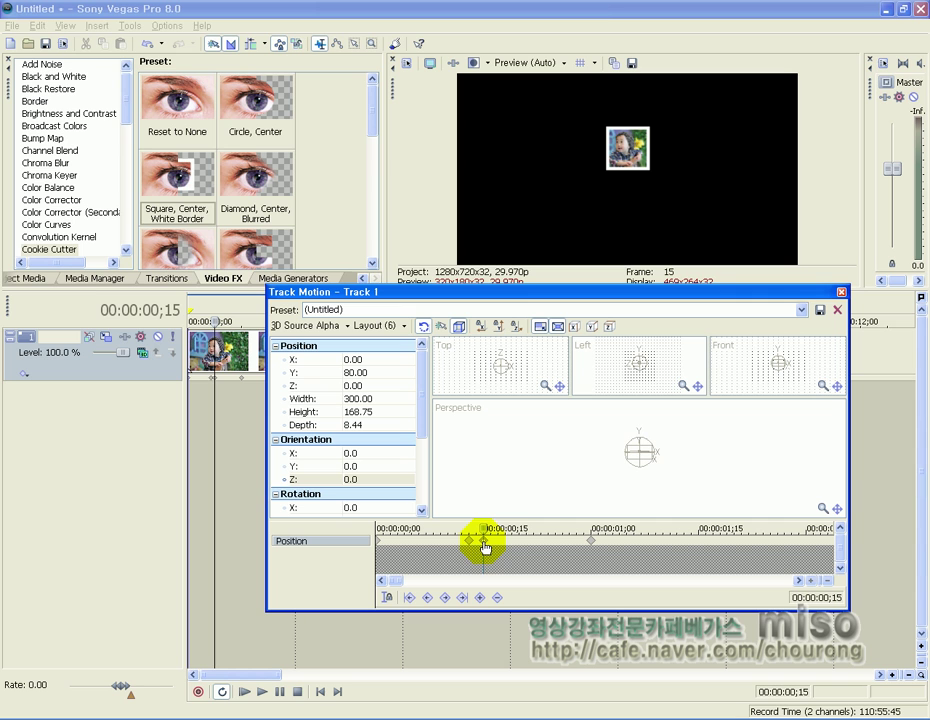
{"action": "key", "text": "Right"}
{"action": "key", "text": "Right"}
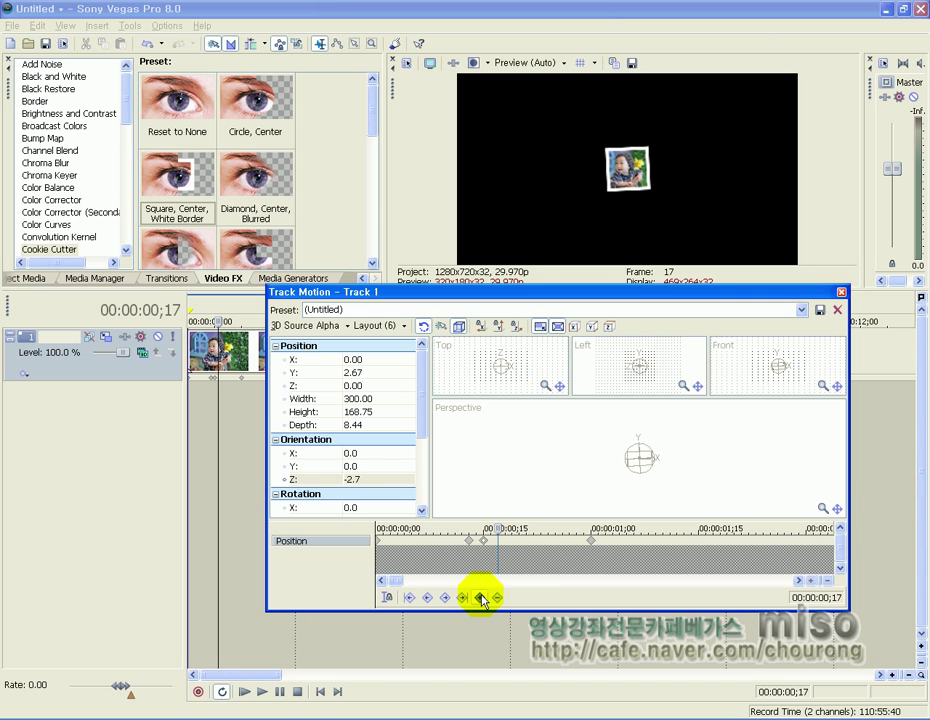
{"action": "left_click", "coordinate": [484, 541]}
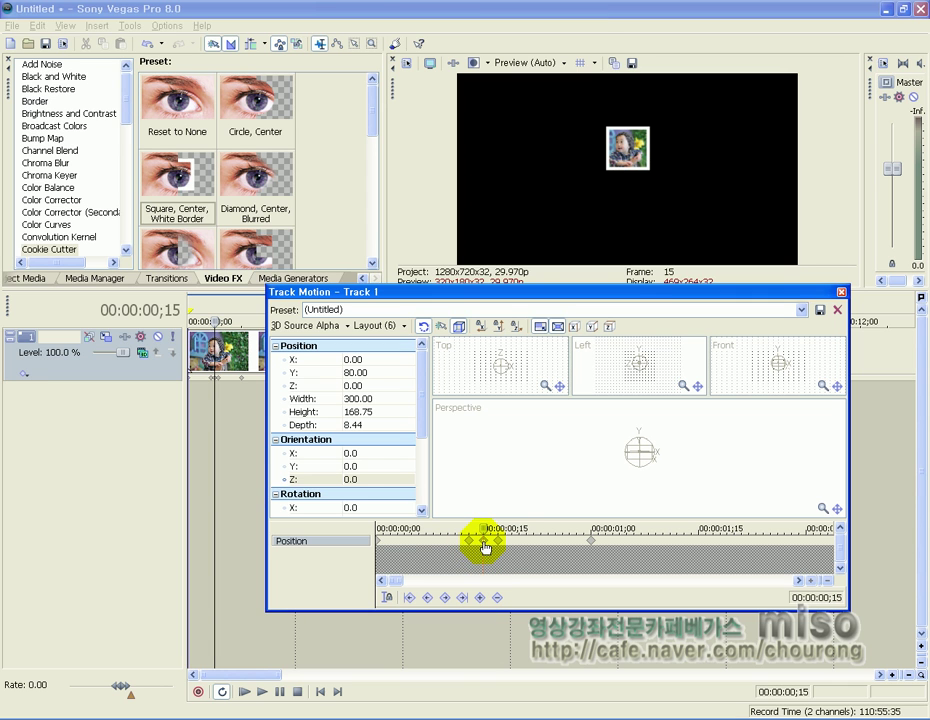
{"action": "left_click", "coordinate": [484, 544]}
Step: Move the position keyframe at 00:00:00;13 three frames earlier, to 00:00:00;10
{"action": "left_click", "coordinate": [470, 541]}
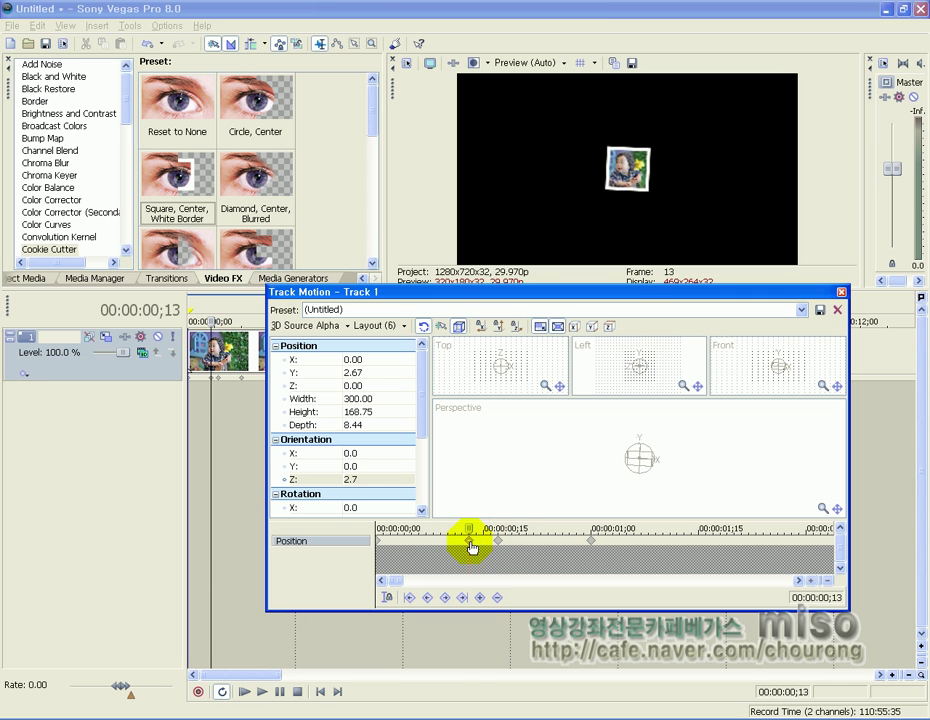
{"action": "key", "text": "Left"}
{"action": "key", "text": "Left"}
{"action": "key", "text": "Left"}
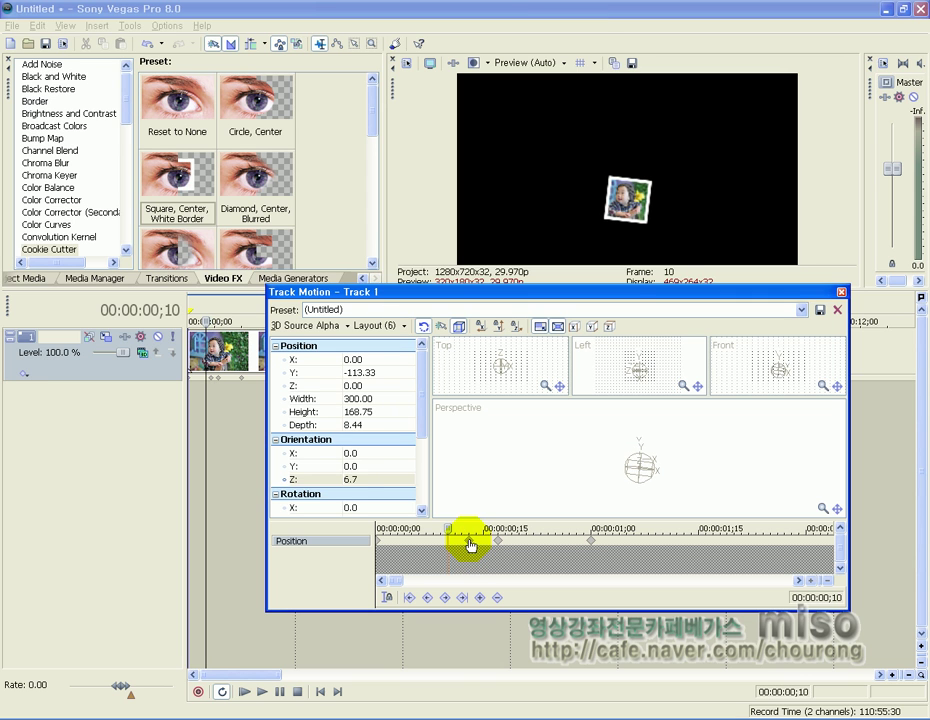
{"action": "left_click_drag", "start_coordinate": [469, 545], "coordinate": [448, 545]}
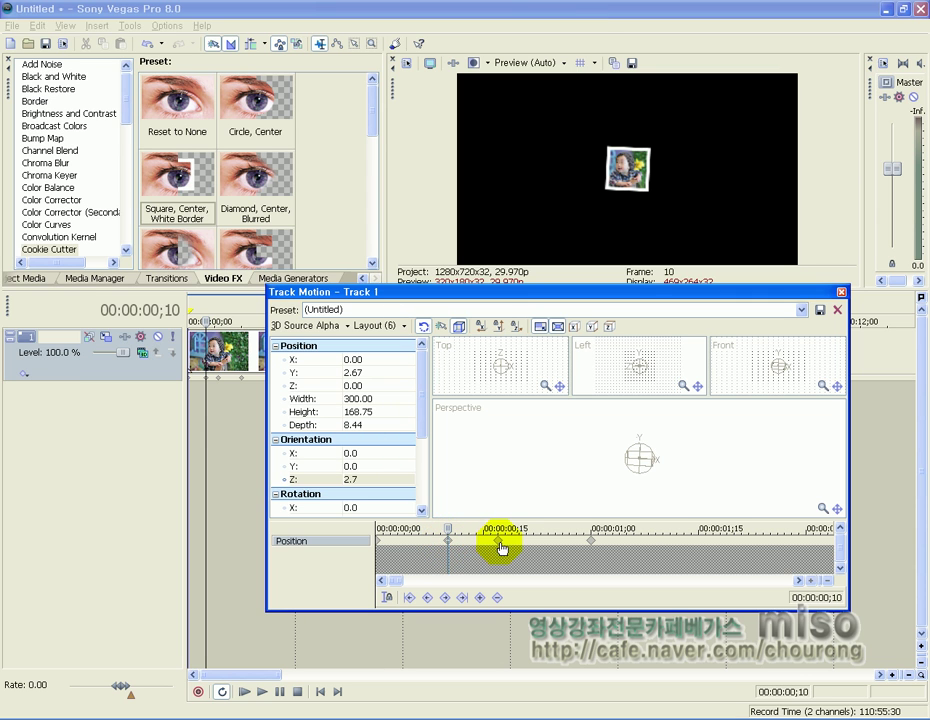
Step: Move the position keyframe at 00:00:00;17 three frames later, to 00:00:00;20
{"action": "left_click", "coordinate": [500, 543]}
{"action": "key", "text": "Right"}
{"action": "key", "text": "Right"}
{"action": "key", "text": "Right"}
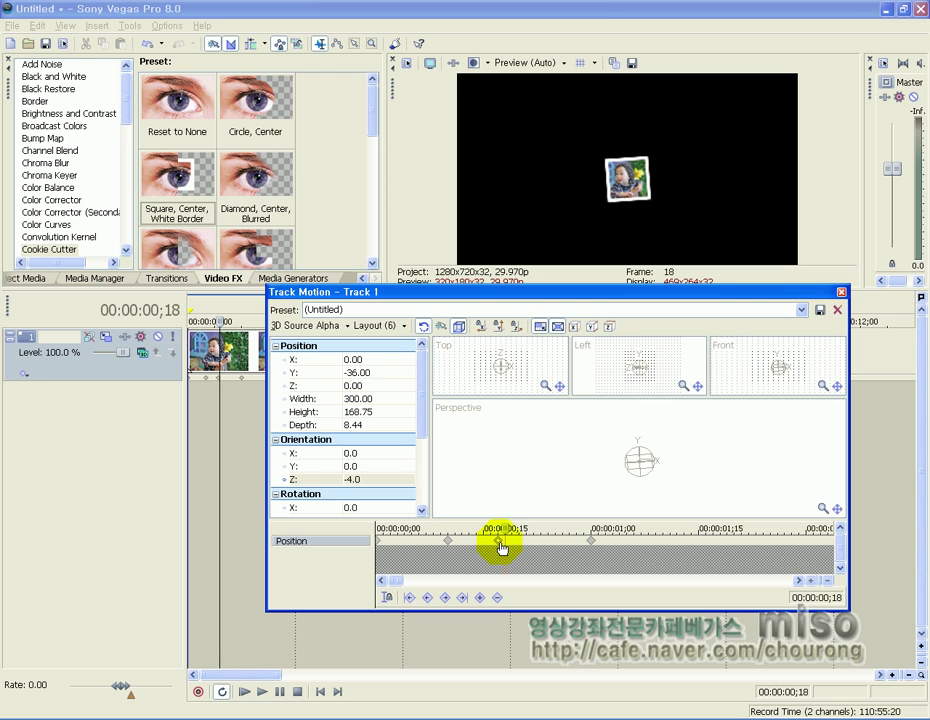
{"action": "left_click_drag", "start_coordinate": [500, 545], "coordinate": [519, 546]}
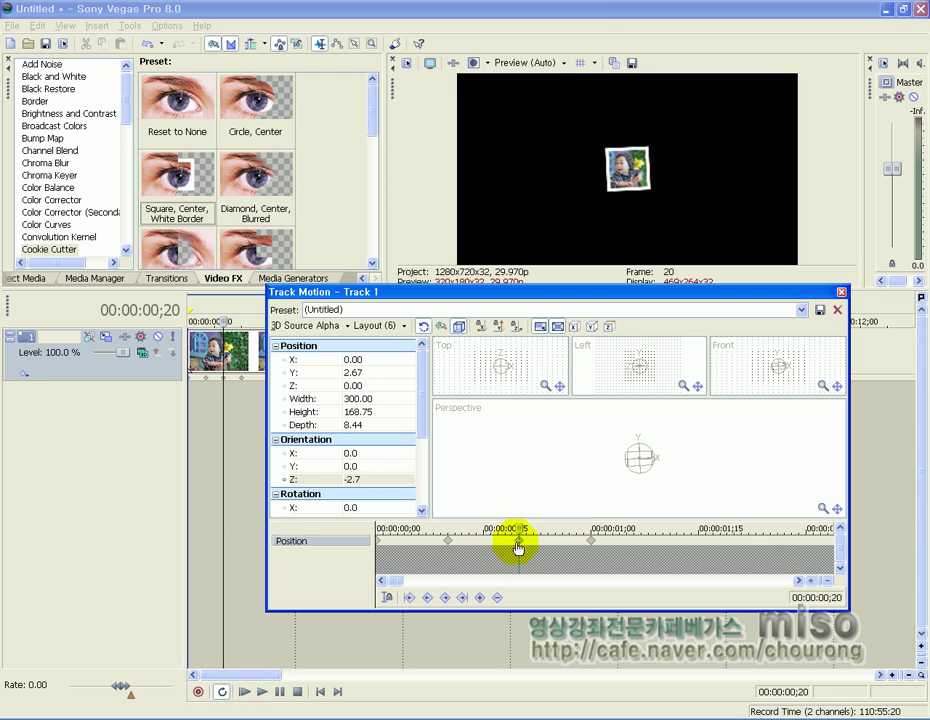
Step: Close the Track Motion window and play back the animation from the start several times
{"action": "left_click", "coordinate": [840, 293]}
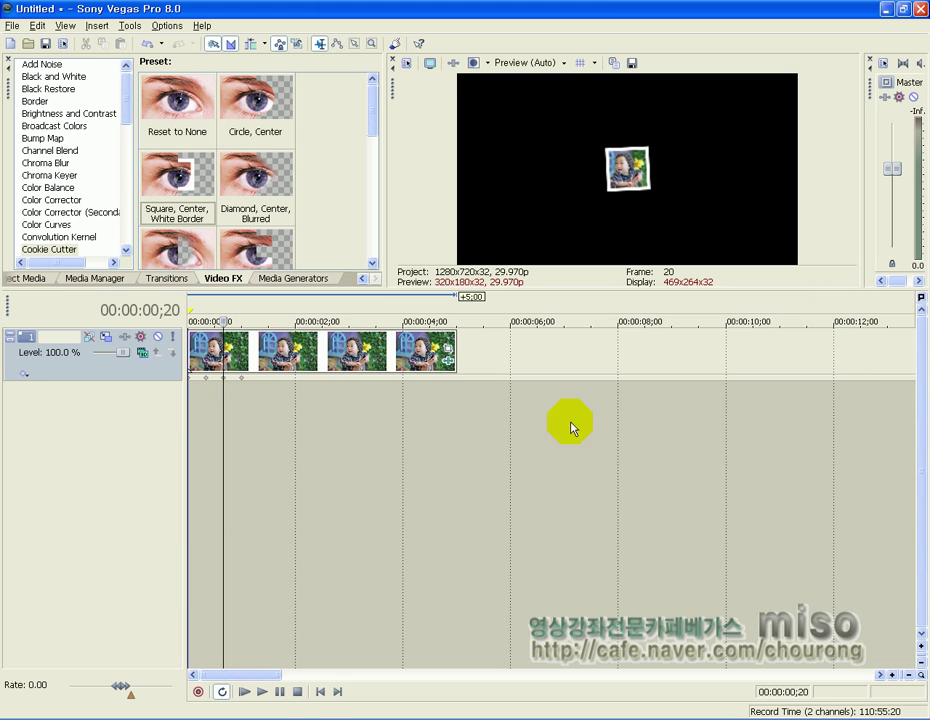
{"action": "left_click", "coordinate": [320, 693]}
{"action": "key", "text": "space"}
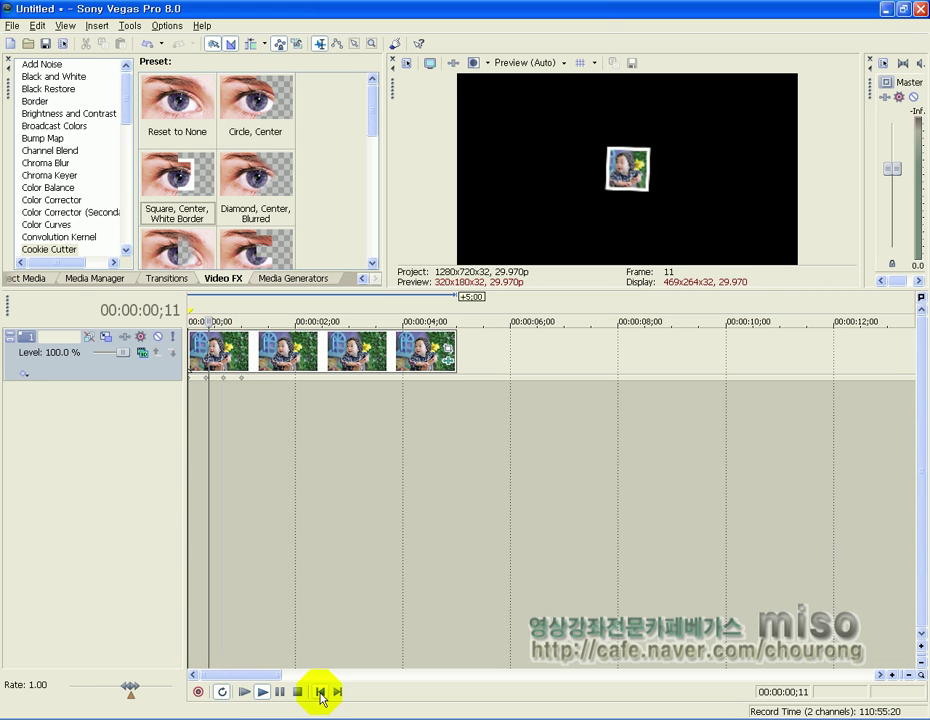
{"action": "left_click", "coordinate": [320, 693]}
{"action": "key", "text": "space"}
{"action": "left_click", "coordinate": [320, 693]}
{"action": "left_click", "coordinate": [320, 693]}
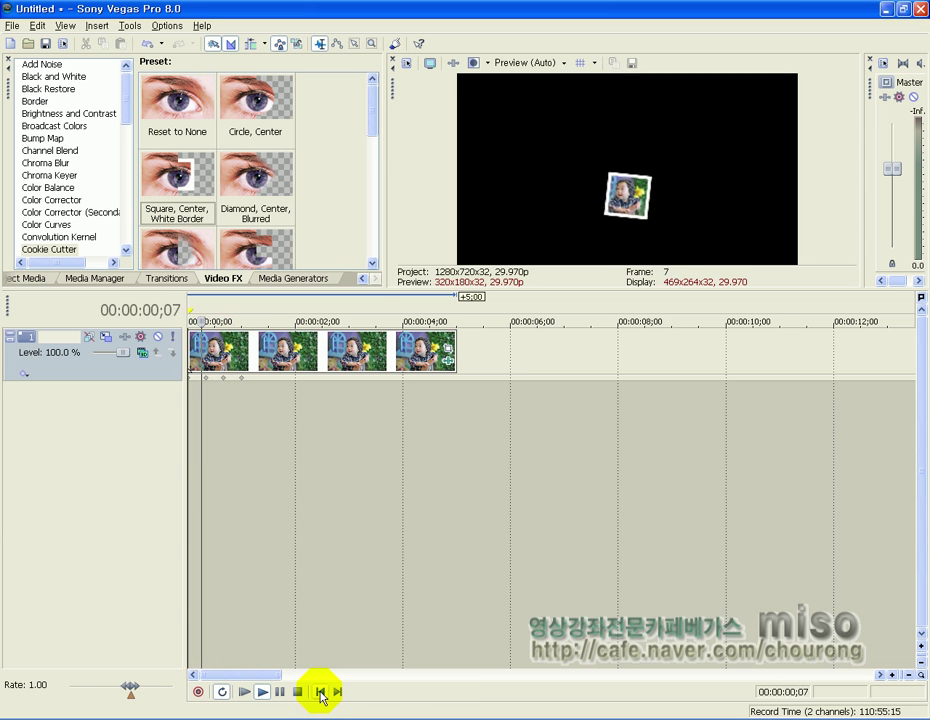
{"action": "left_click", "coordinate": [320, 693]}
{"action": "key", "text": "space"}
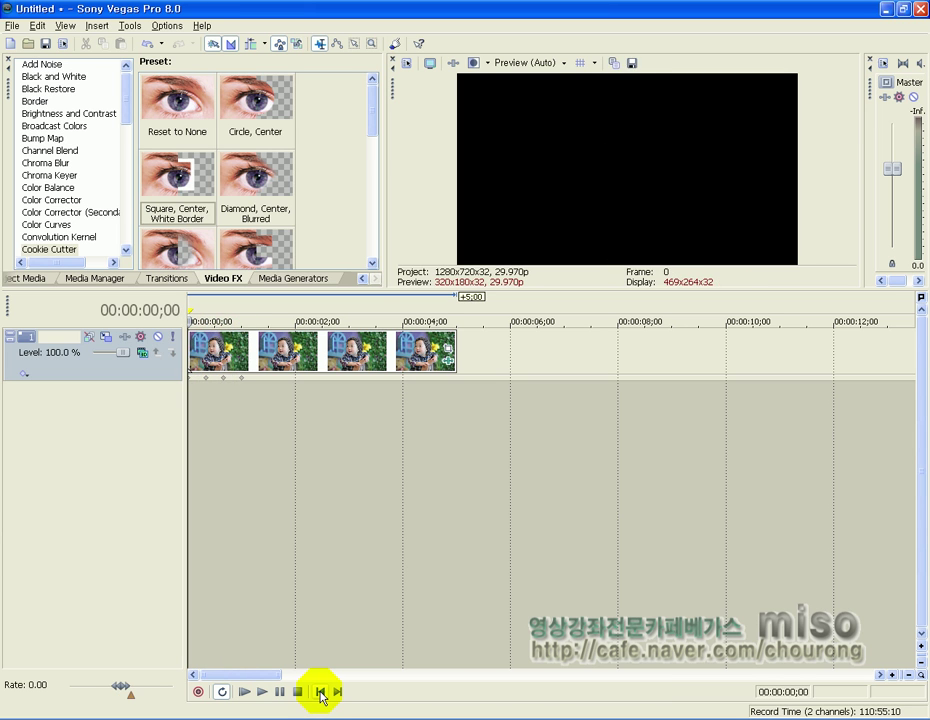
Step: Set the interpolation of track 1's first motion keyframe to Fast
{"action": "right_click", "coordinate": [190, 378]}
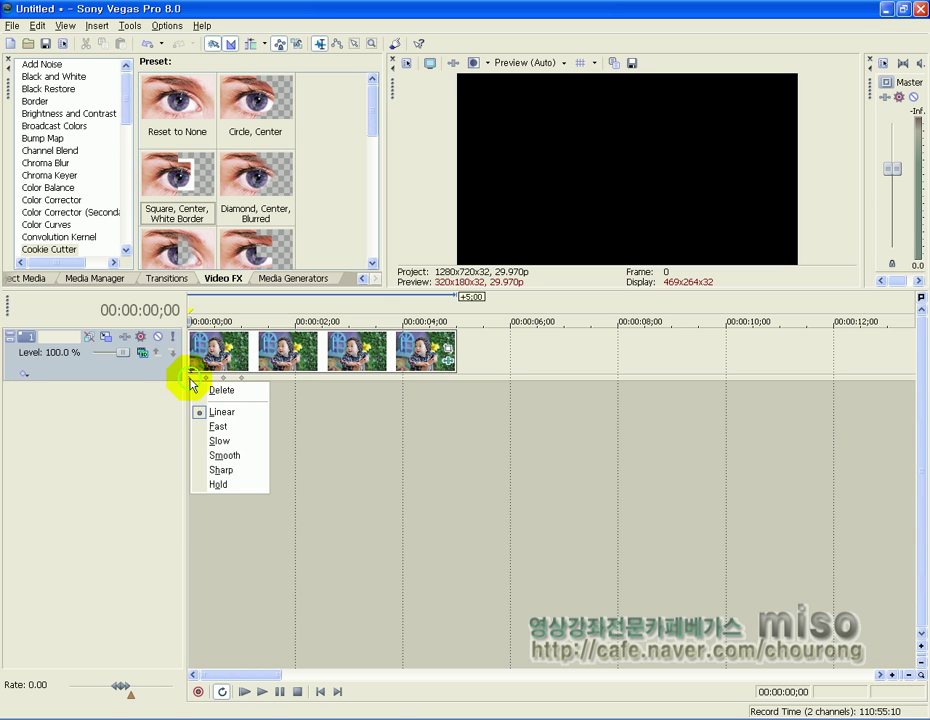
{"action": "left_click", "coordinate": [214, 427]}
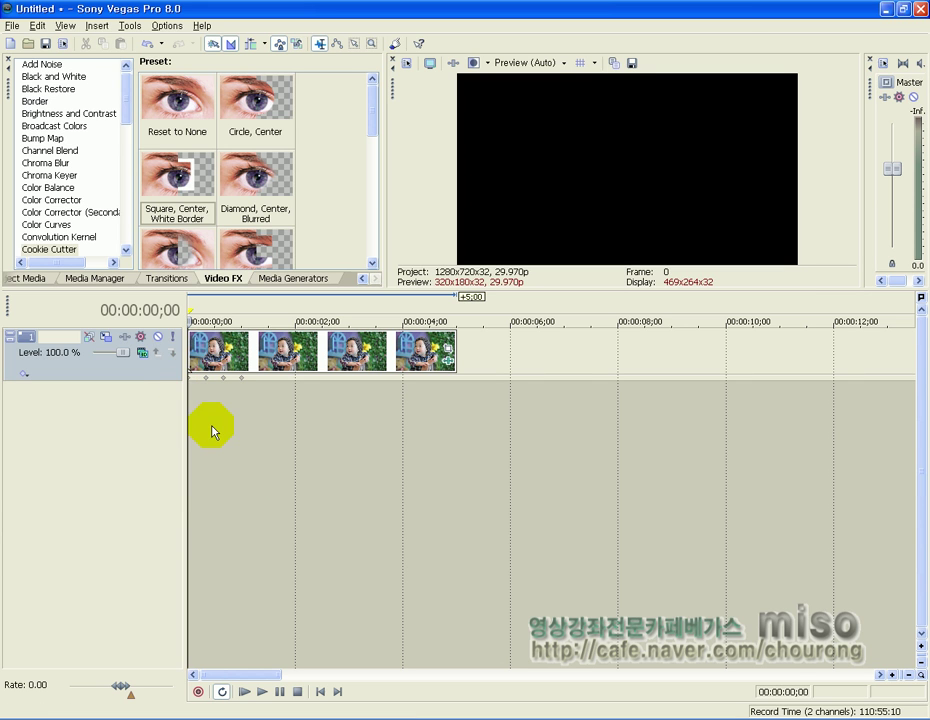
{"action": "right_click", "coordinate": [190, 379]}
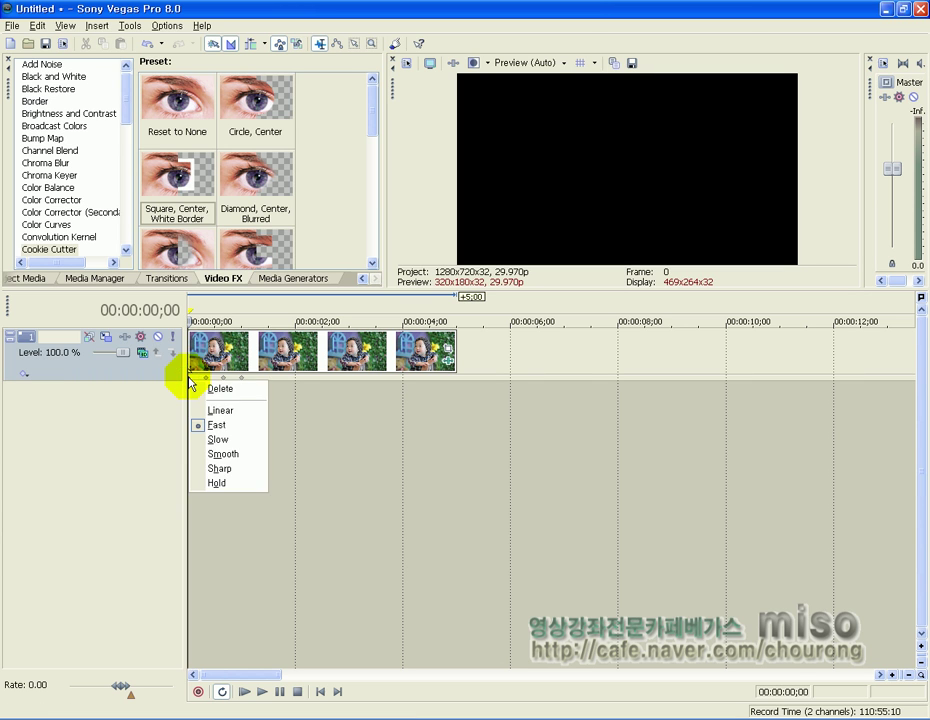
{"action": "left_click", "coordinate": [203, 425]}
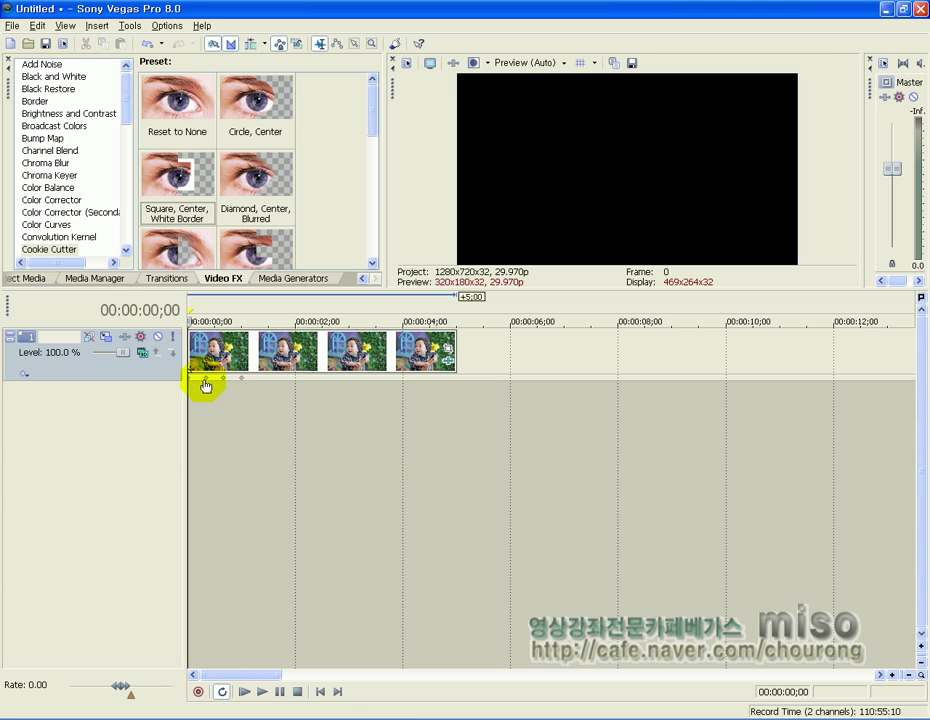
Step: Set the second and third motion keyframes' interpolation to Smooth and the last keyframe's to Fast
{"action": "right_click", "coordinate": [204, 382]}
{"action": "left_click", "coordinate": [224, 455]}
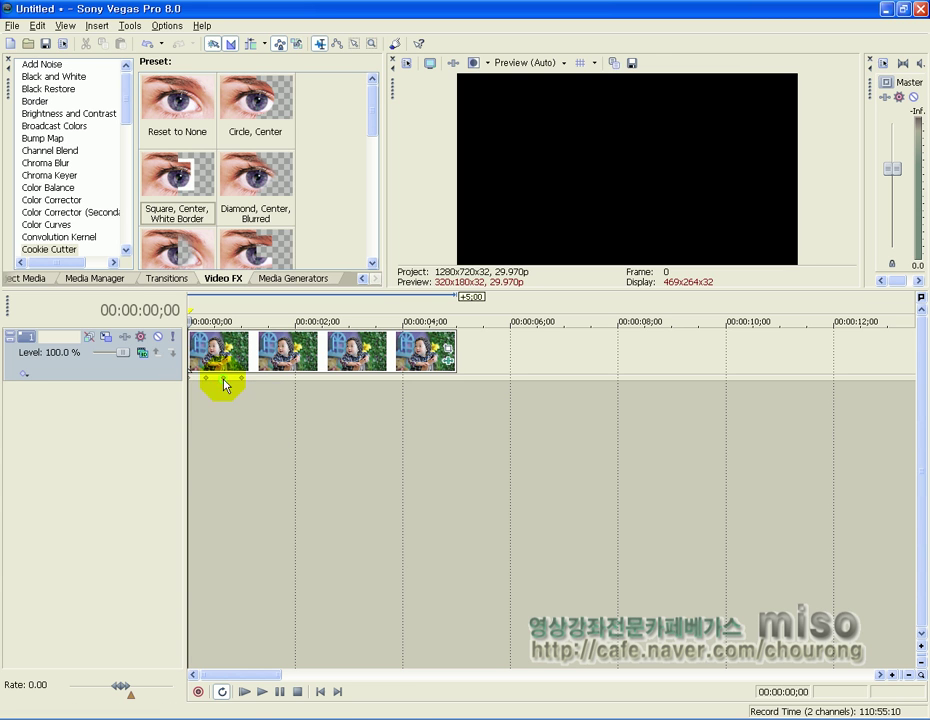
{"action": "right_click", "coordinate": [224, 380]}
{"action": "left_click", "coordinate": [228, 455]}
{"action": "right_click", "coordinate": [240, 380]}
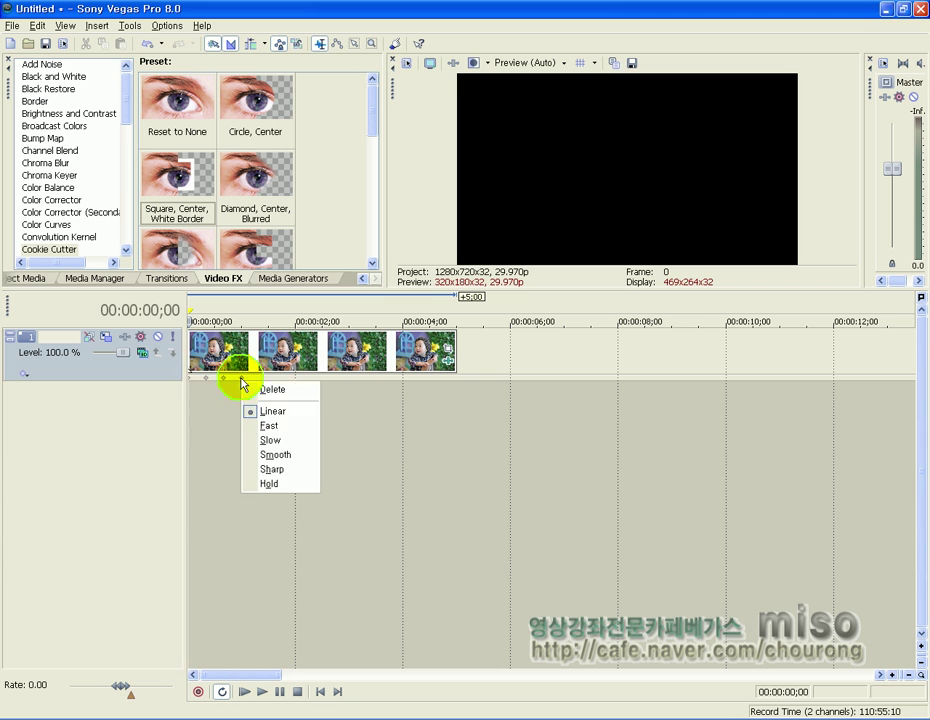
{"action": "left_click", "coordinate": [250, 426]}
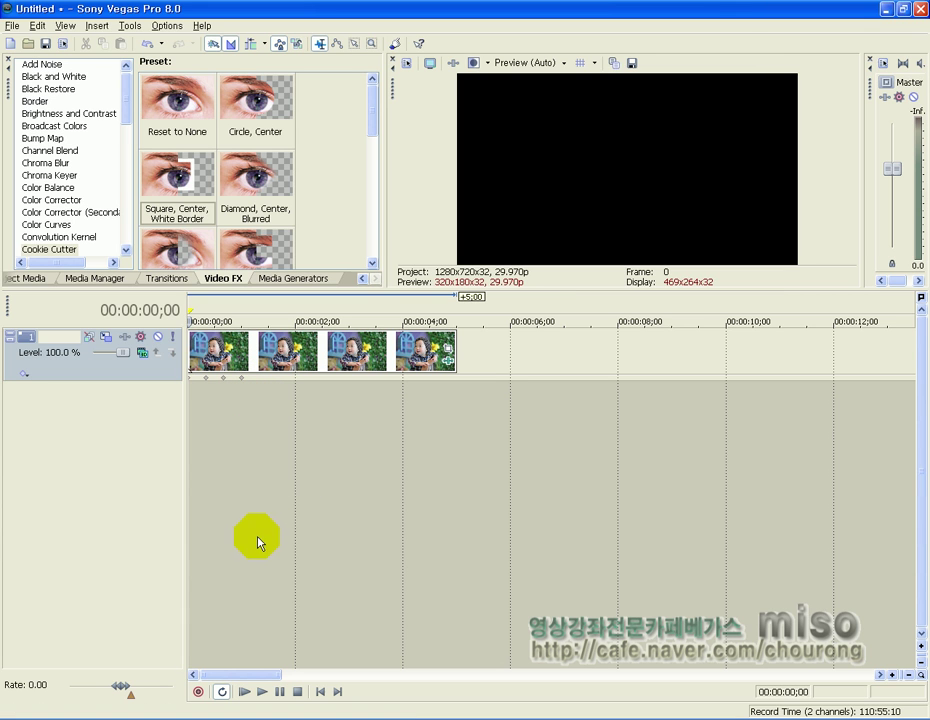
Step: Play back track 1's photo animation from the start several times to check the keyframe timing
{"action": "key", "text": "space"}
{"action": "key", "text": "space"}
{"action": "key", "text": "space"}
{"action": "key", "text": "space"}
{"action": "key", "text": "space"}
{"action": "key", "text": "space"}
{"action": "key", "text": "space"}
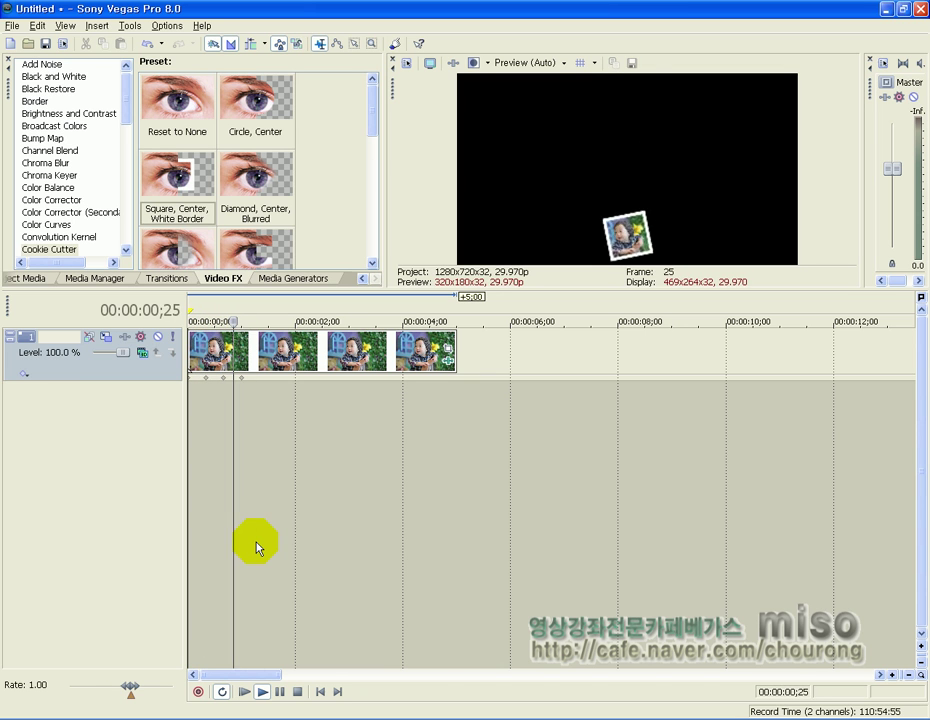
{"action": "key", "text": "space"}
{"action": "scroll", "coordinate": [257, 545], "scroll_direction": "up", "scroll_amount": 2}
{"action": "scroll", "coordinate": [257, 545], "scroll_direction": "down", "scroll_amount": 1}
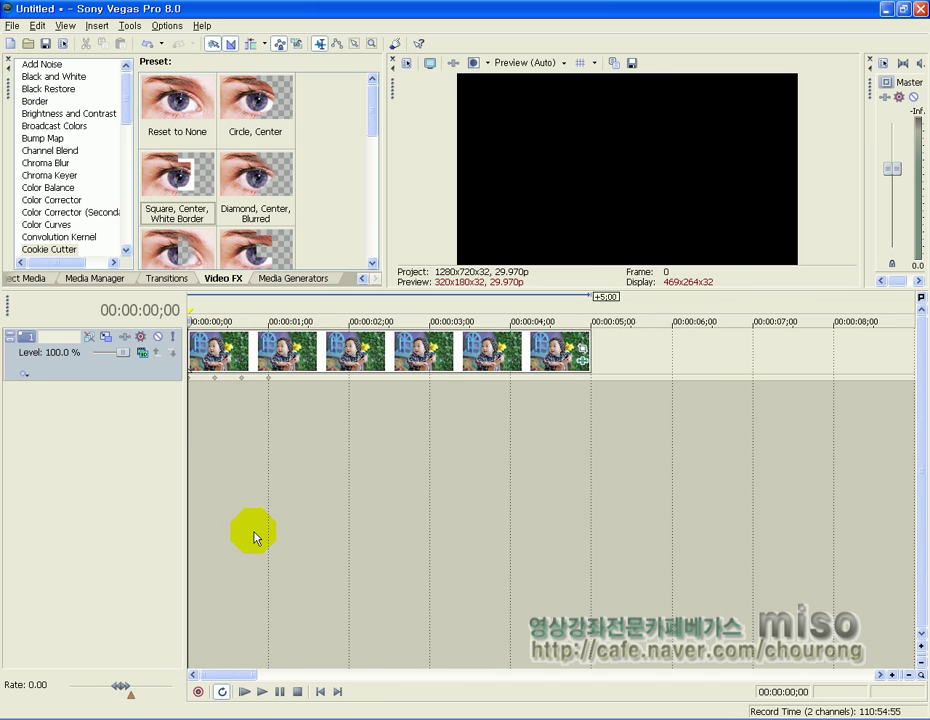
{"action": "key", "text": "space"}
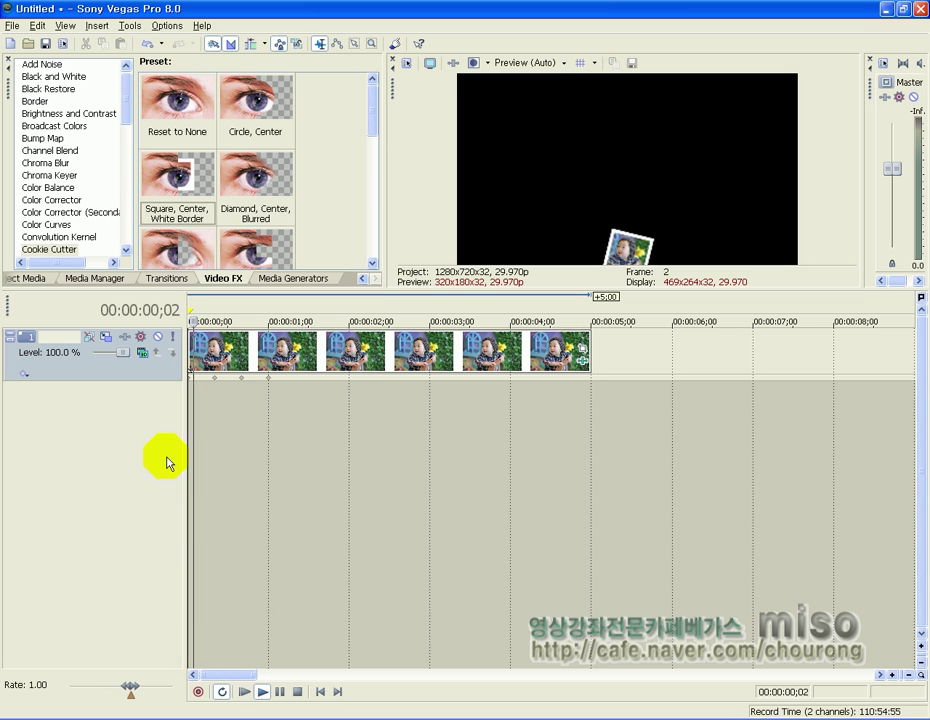
{"action": "key", "text": "space"}
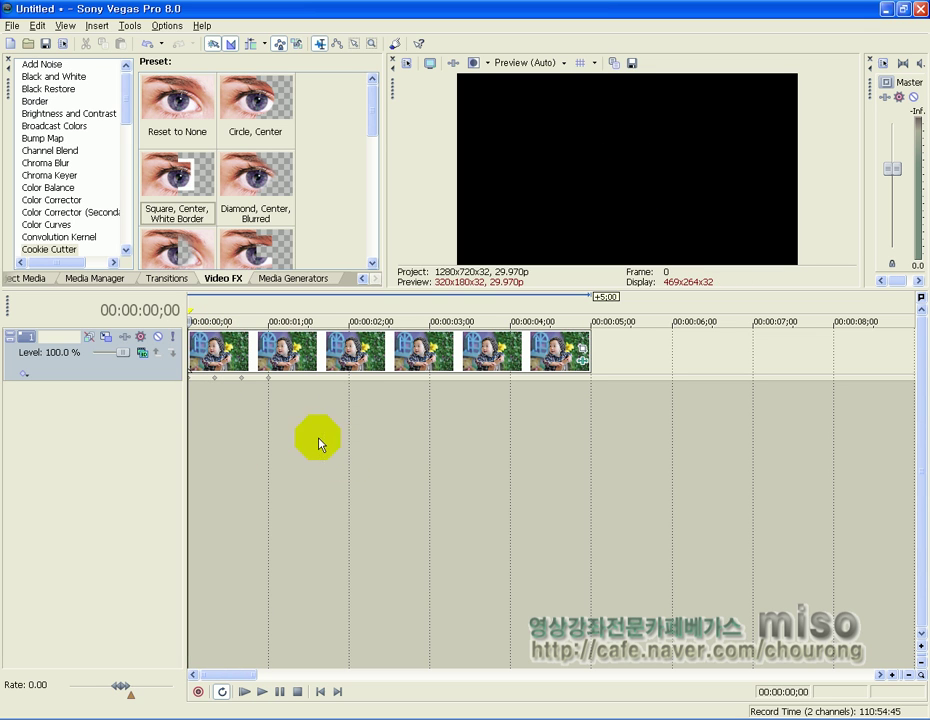
Step: Open the project no.4랜덤점프 from the 네스팅 folder without saving the current untitled project
{"action": "left_click", "coordinate": [37, 25]}
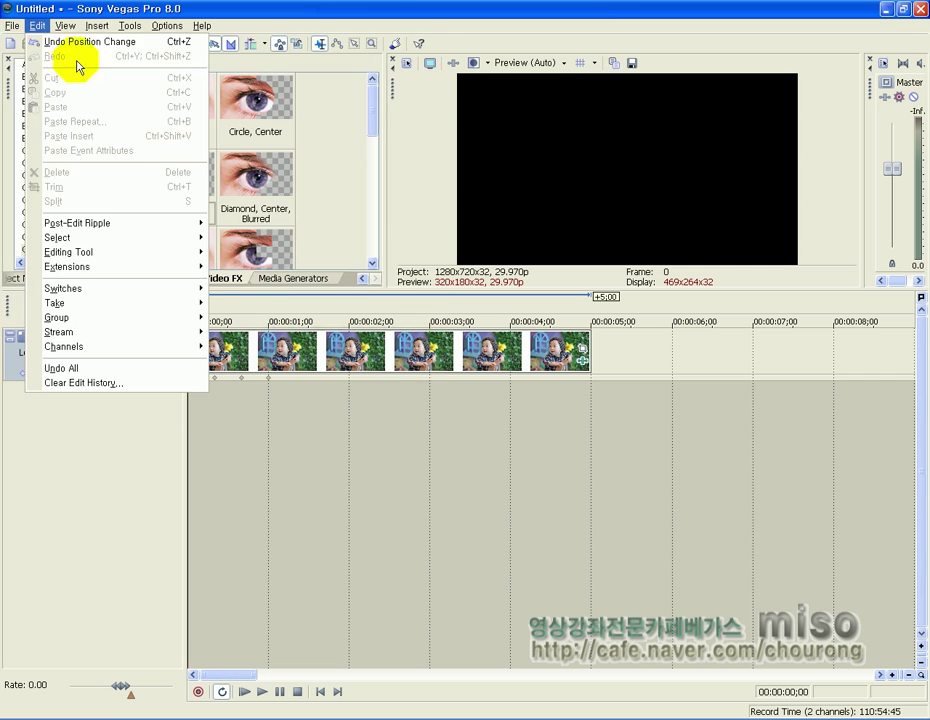
{"action": "mouse_move", "coordinate": [10, 25]}
{"action": "left_click", "coordinate": [12, 57]}
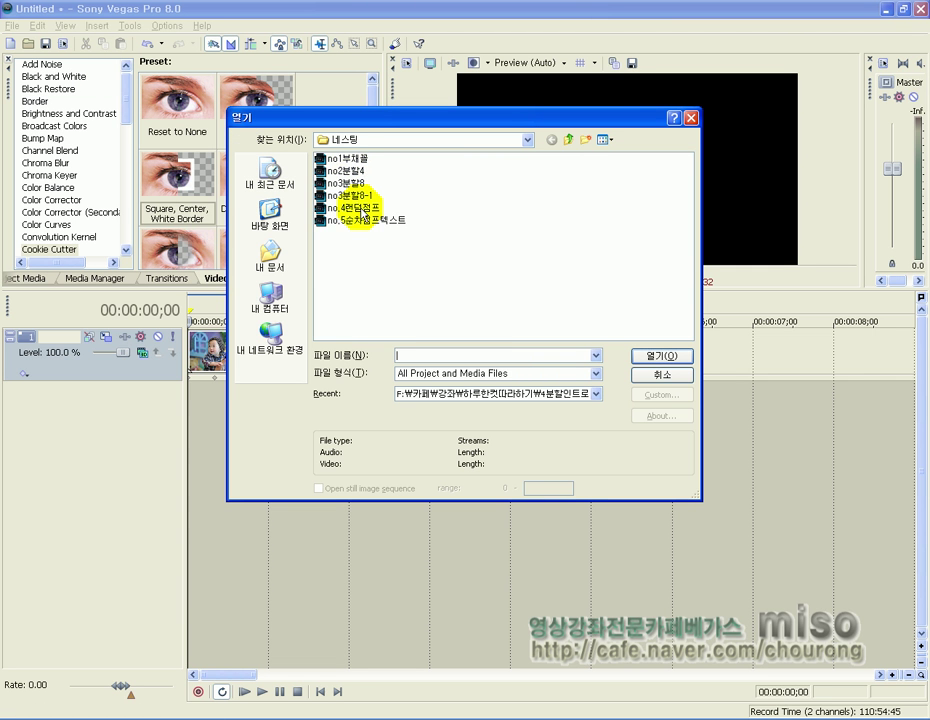
{"action": "left_click", "coordinate": [661, 362]}
{"action": "left_click", "coordinate": [465, 286]}
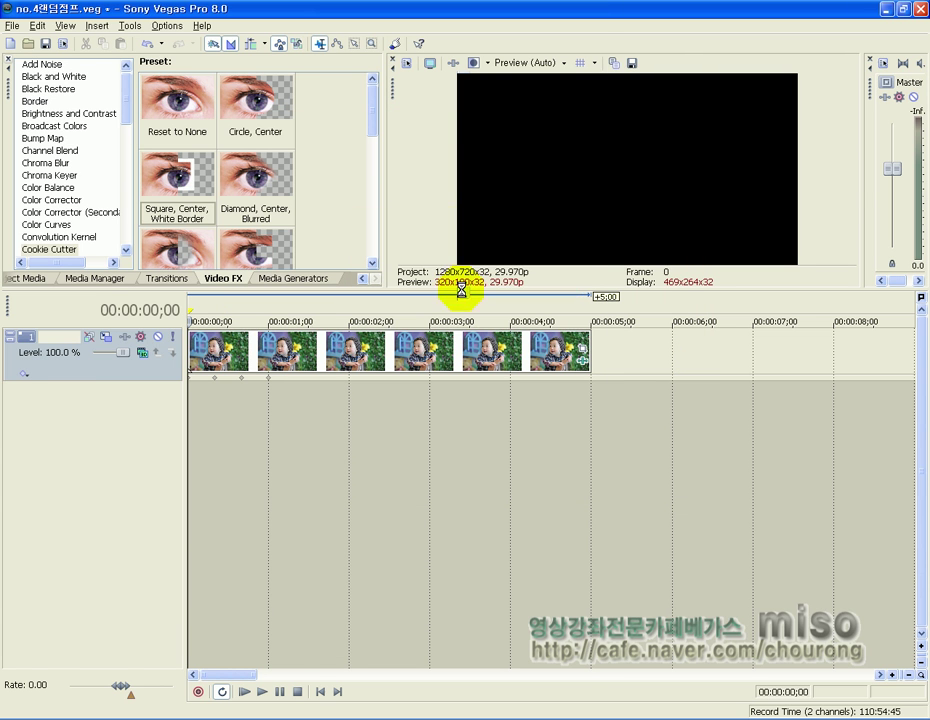
Step: Play back the random jump animation and examine how the coloured placeholder events are staggered across the seven tracks
{"action": "left_click_drag", "start_coordinate": [922, 424], "coordinate": [915, 477]}
{"action": "key", "text": "space"}
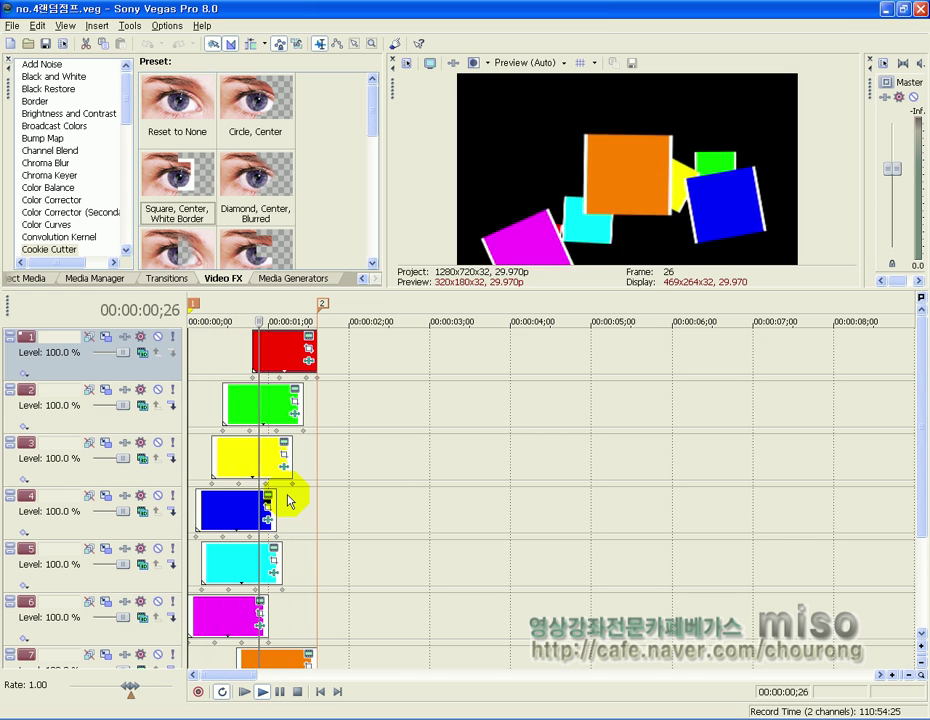
{"action": "key", "text": "space"}
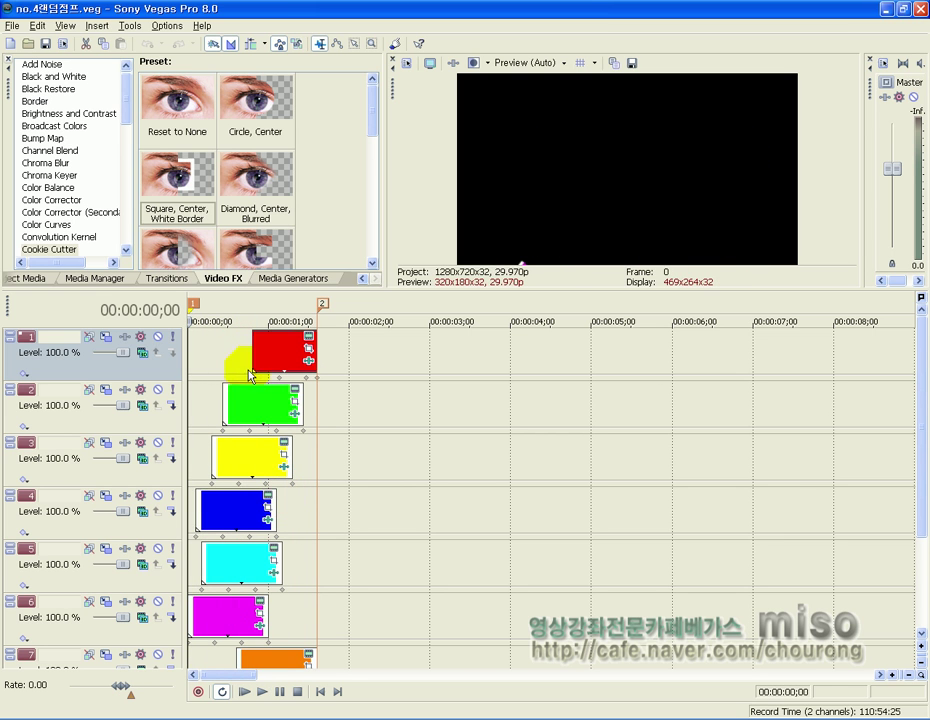
{"action": "left_click", "coordinate": [925, 549]}
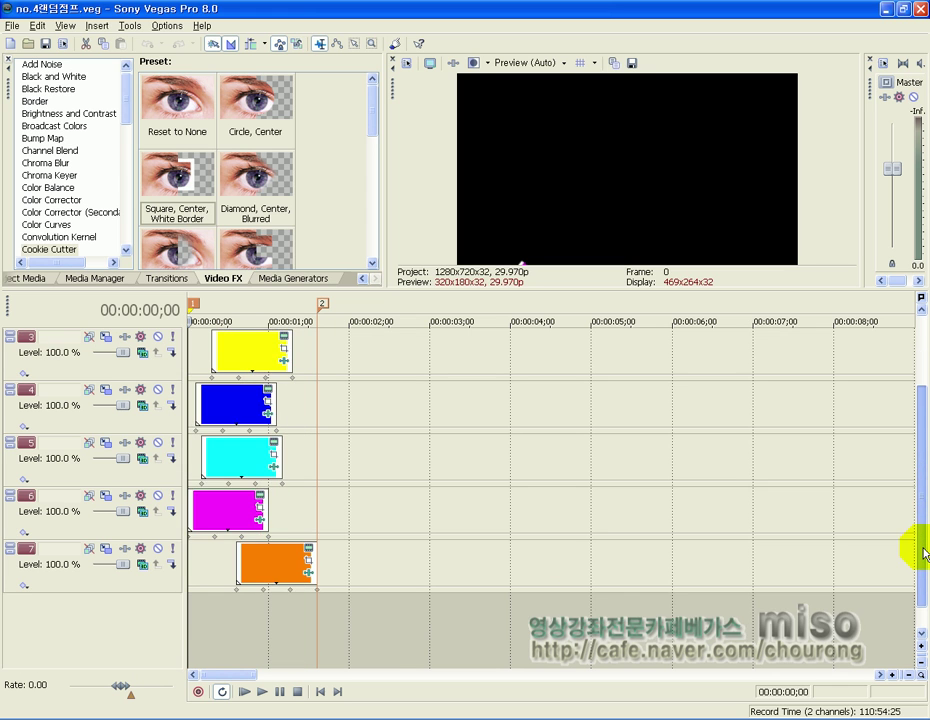
{"action": "left_click_drag", "start_coordinate": [925, 549], "coordinate": [925, 519]}
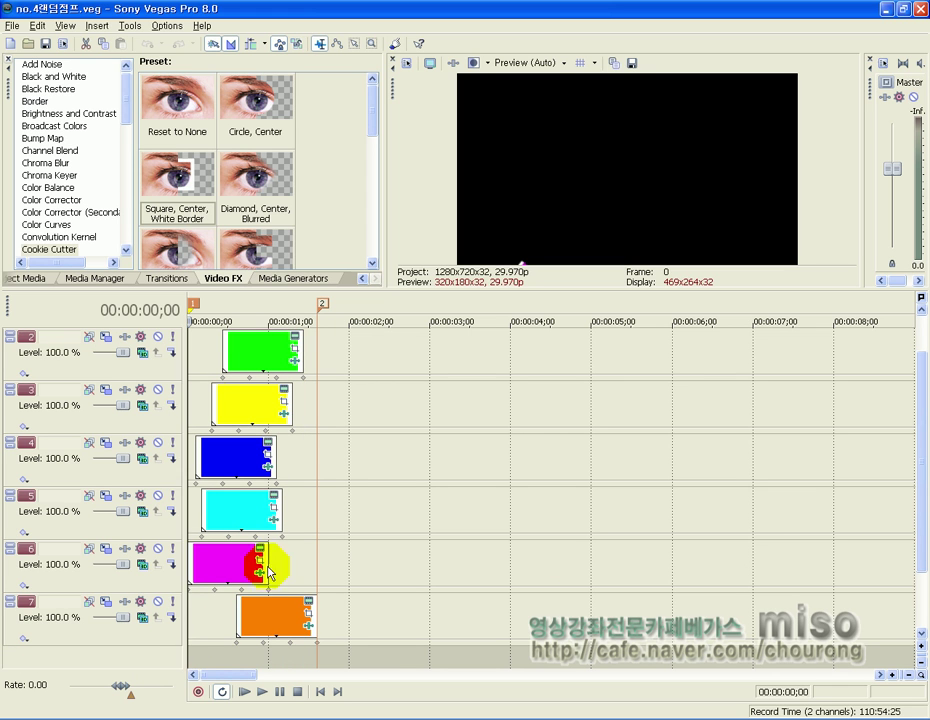
Step: Replace the placeholders on tracks 7, 6 and 5 with the photos 성장3차-계단재촬영 (34), 성장1차-정장 (5) and 성장1차-정장 (17)
{"action": "key", "text": "alt+Tab"}
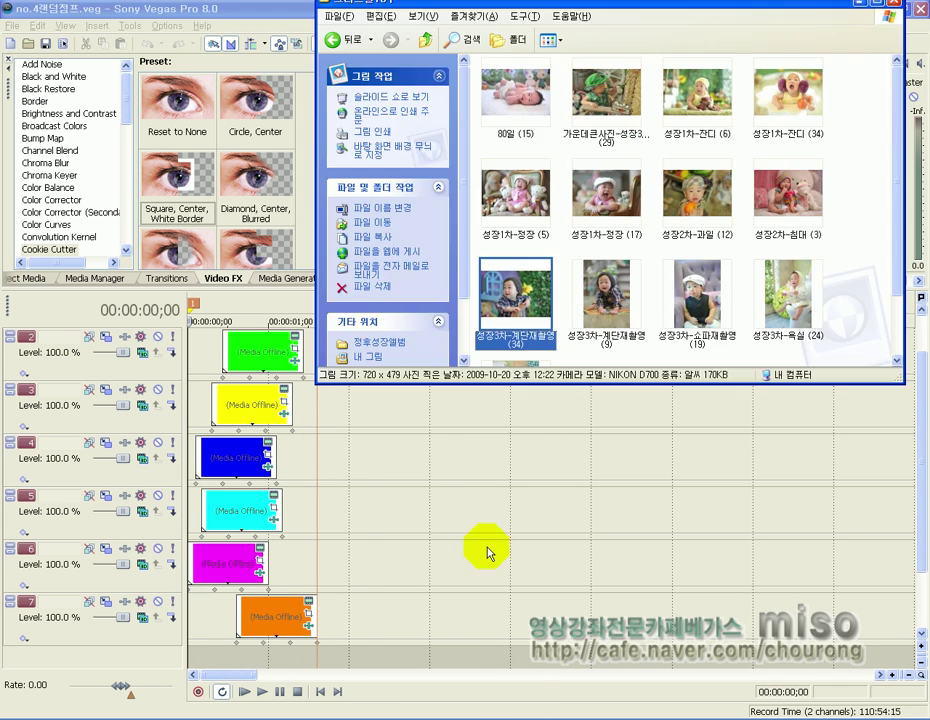
{"action": "left_click_drag", "start_coordinate": [515, 302], "coordinate": [290, 598]}
{"action": "left_click", "coordinate": [310, 592]}
{"action": "left_click_drag", "start_coordinate": [515, 193], "coordinate": [242, 552]}
{"action": "left_click", "coordinate": [245, 544]}
{"action": "left_click_drag", "start_coordinate": [606, 193], "coordinate": [253, 500]}
{"action": "left_click", "coordinate": [311, 539]}
Step: Replace the placeholders on tracks 4, 3 and 2 with the photos 성장2차-과일 (12), 성장2차-침대 (3) and 가운데큰사진-성장3차-웨스턴 (29)
{"action": "left_click_drag", "start_coordinate": [690, 195], "coordinate": [252, 446]}
{"action": "left_click", "coordinate": [296, 485]}
{"action": "left_click_drag", "start_coordinate": [778, 192], "coordinate": [290, 393]}
{"action": "left_click", "coordinate": [292, 430]}
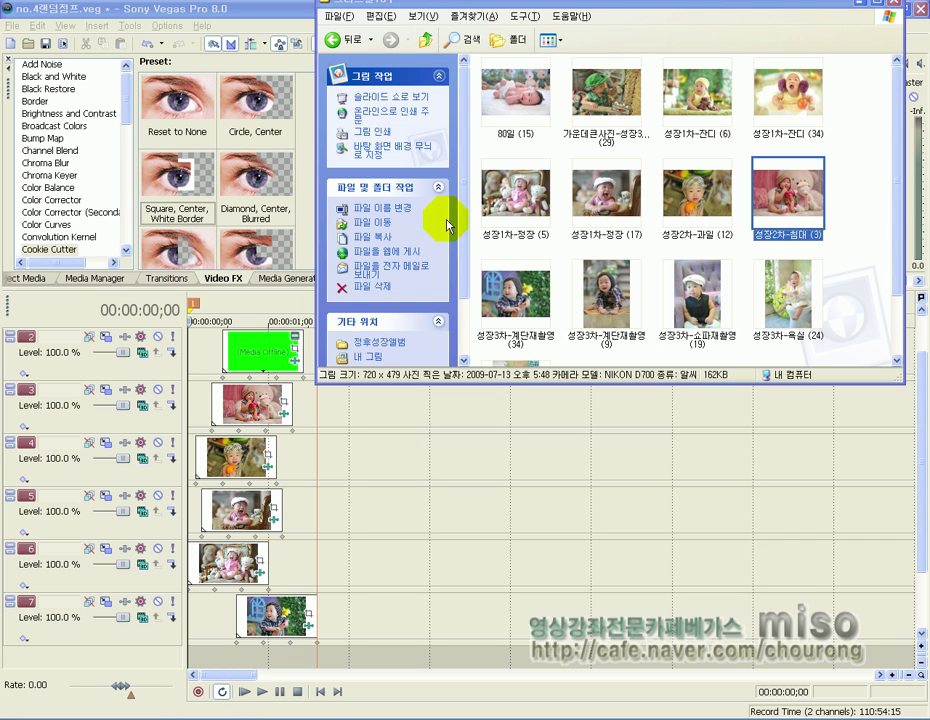
{"action": "left_click_drag", "start_coordinate": [606, 95], "coordinate": [273, 353]}
{"action": "left_click", "coordinate": [300, 386]}
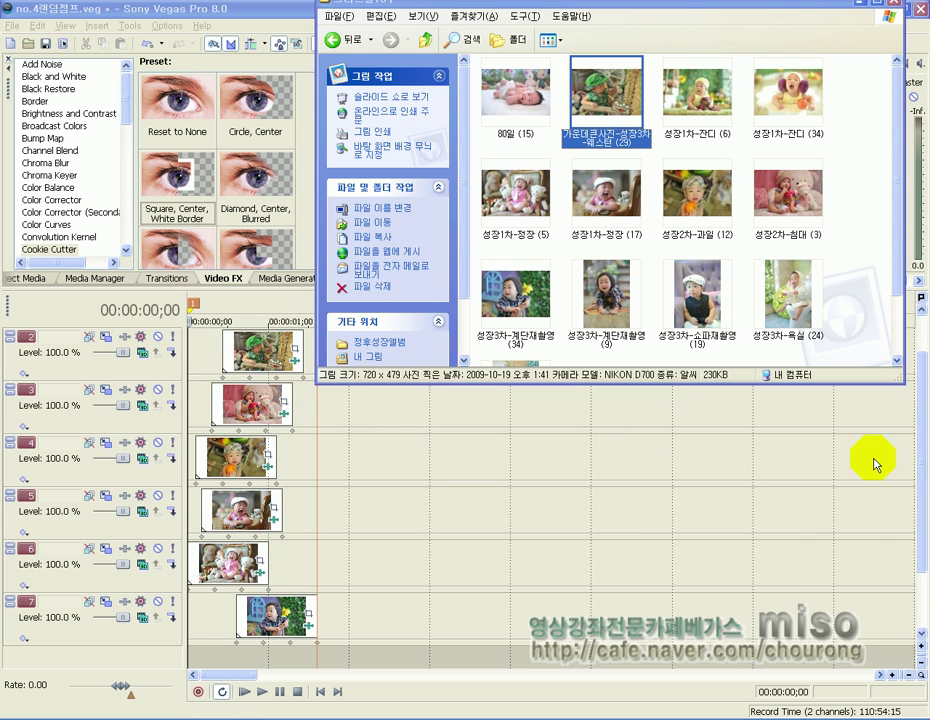
Step: Replace track 1's red placeholder with the photo 성장1차-잔디 (6) and play back the animation from the start
{"action": "left_click", "coordinate": [920, 482]}
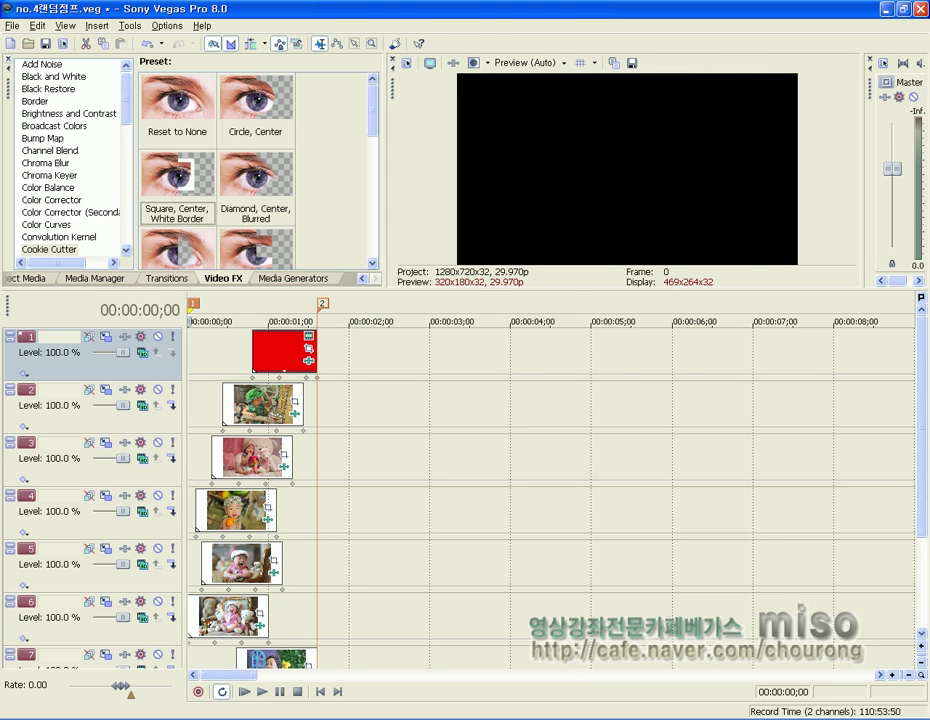
{"action": "key", "text": "alt+Tab"}
{"action": "left_click_drag", "start_coordinate": [735, 105], "coordinate": [297, 382]}
{"action": "left_click", "coordinate": [298, 407]}
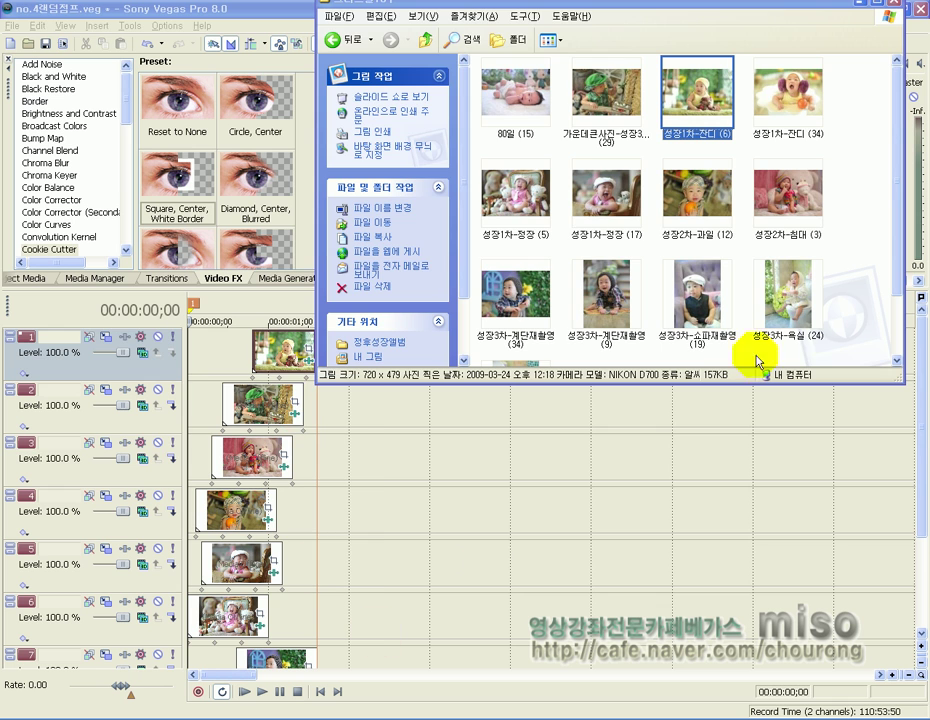
{"action": "left_click", "coordinate": [428, 450]}
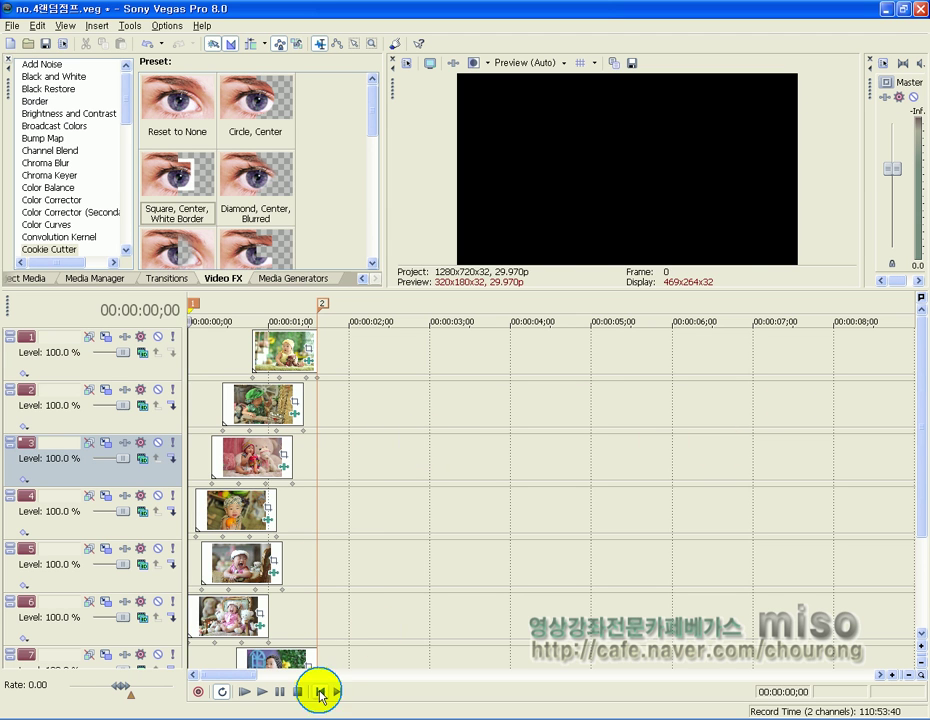
{"action": "key", "text": "space"}
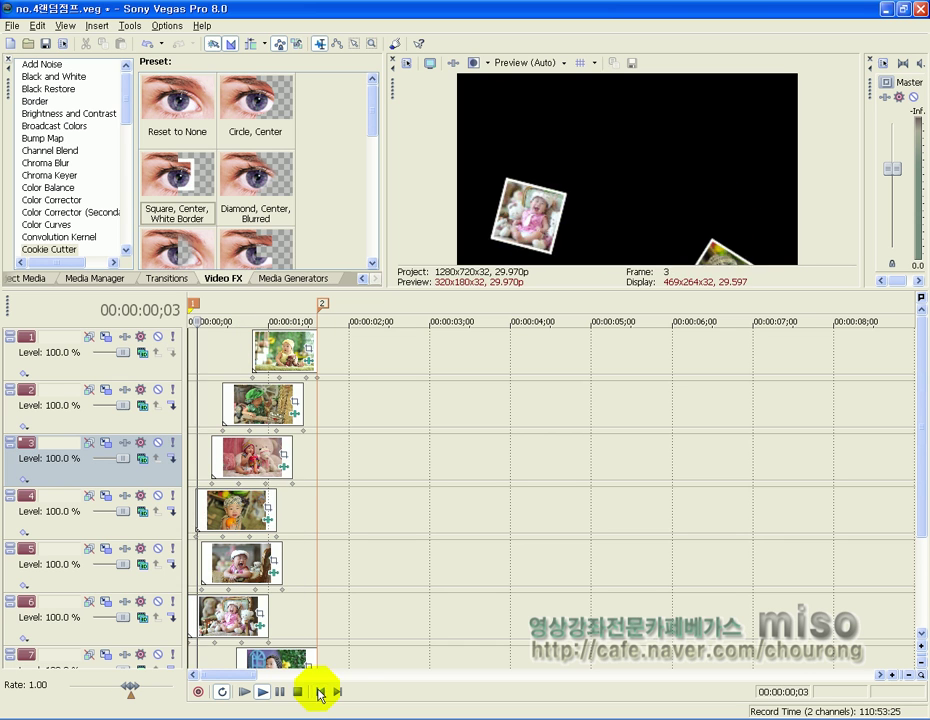
{"action": "left_click", "coordinate": [319, 691]}
Step: Crop track 7's photo in Event Pan/Crop to about 551.6 x 367.0, centred on the child at about 325.8, 231.7
{"action": "left_click", "coordinate": [246, 400]}
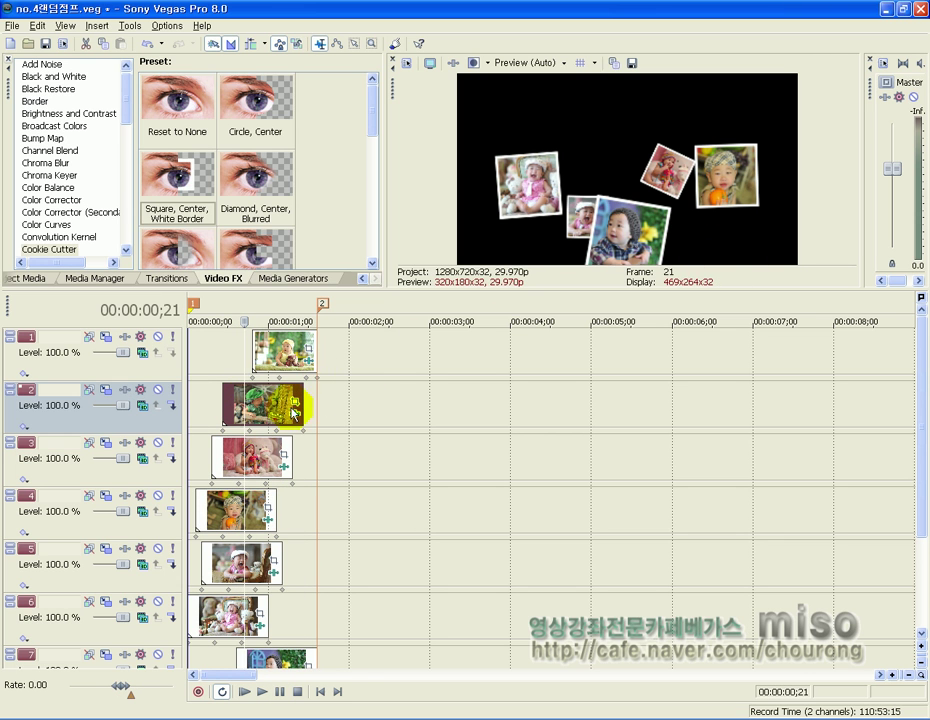
{"action": "left_click", "coordinate": [274, 660]}
{"action": "left_click", "coordinate": [920, 430]}
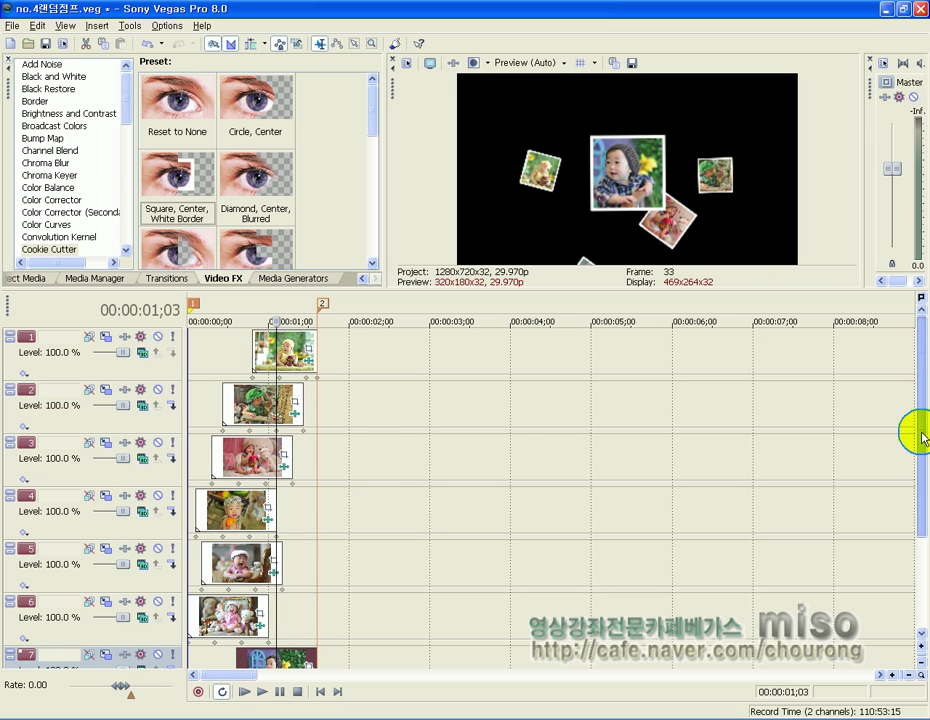
{"action": "left_click", "coordinate": [309, 618]}
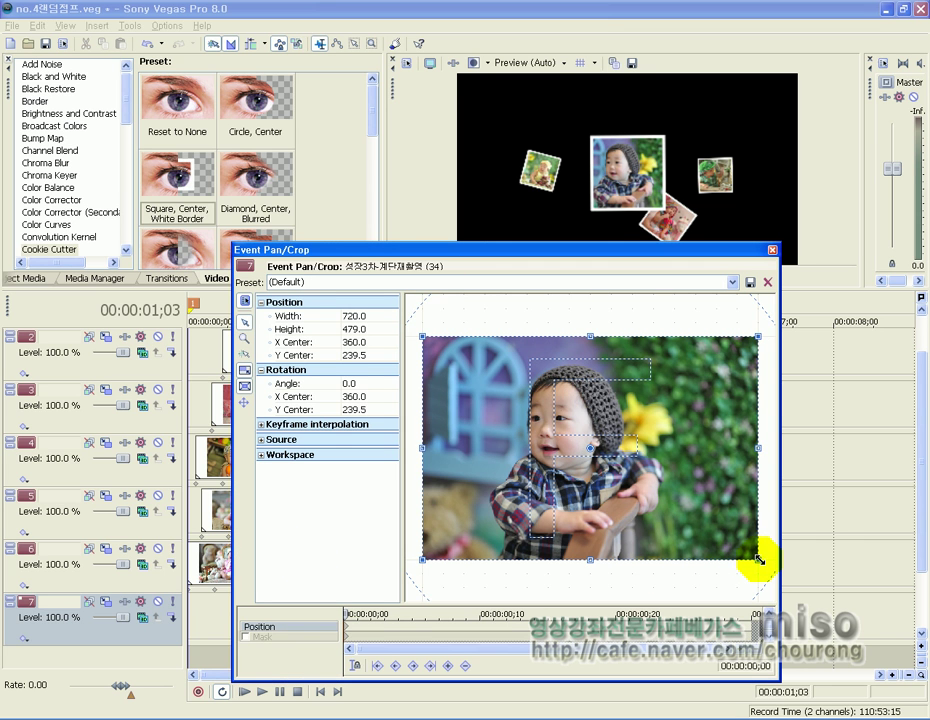
{"action": "left_click_drag", "start_coordinate": [759, 561], "coordinate": [736, 535]}
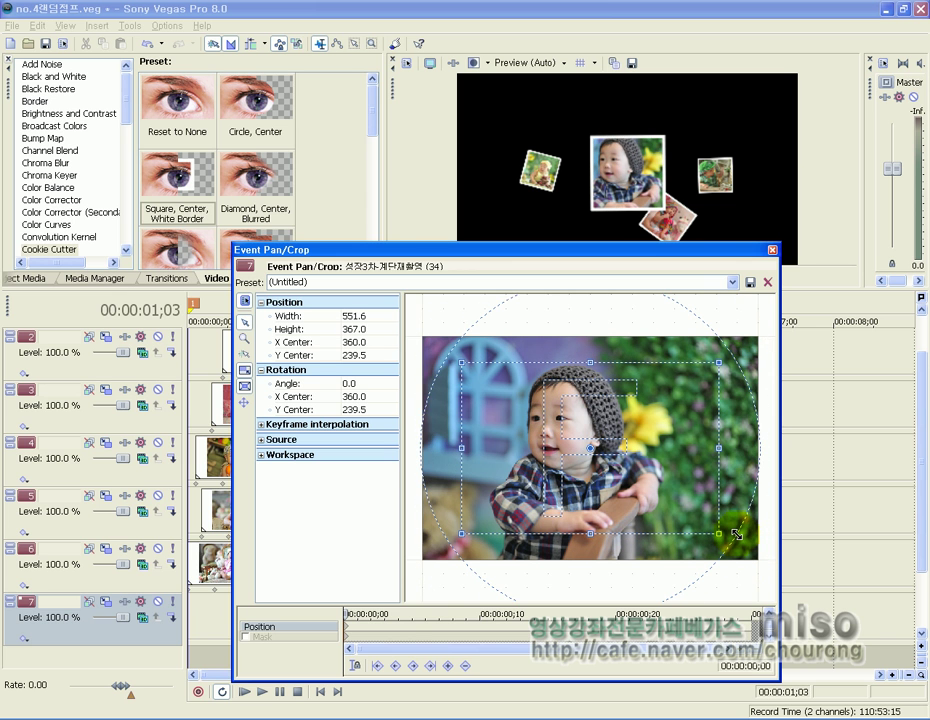
{"action": "left_click_drag", "start_coordinate": [697, 493], "coordinate": [681, 490]}
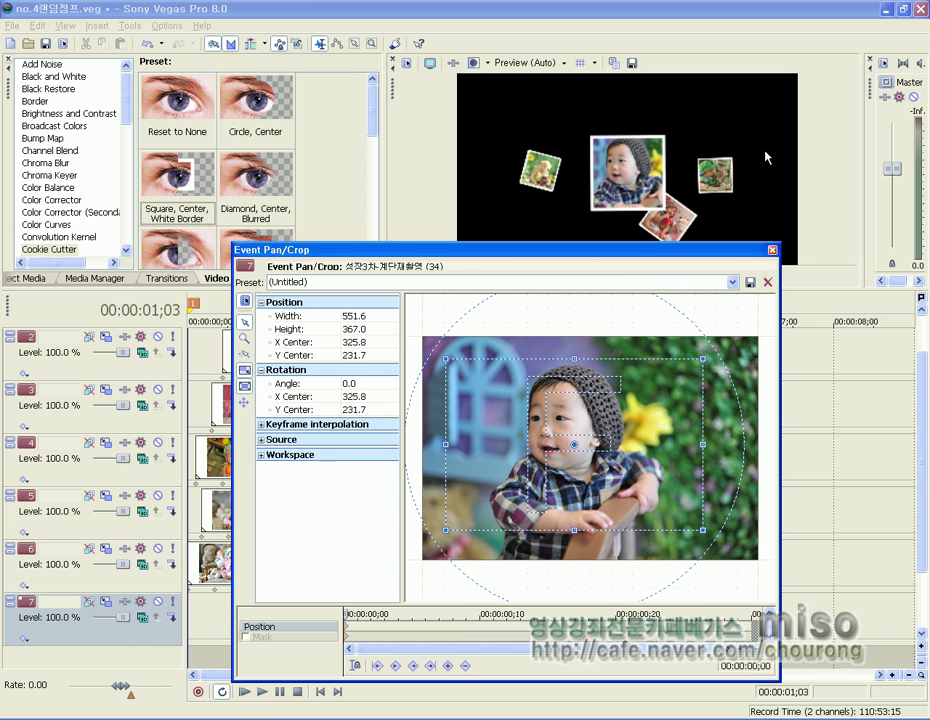
{"action": "left_click", "coordinate": [772, 253]}
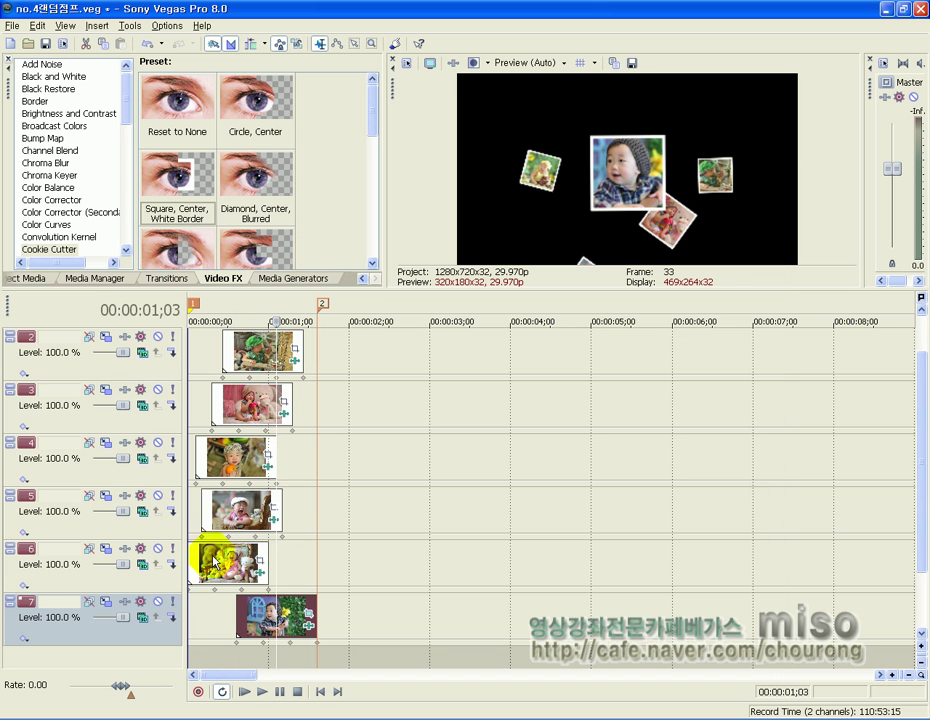
Step: Crop track 6's photo in Event Pan/Crop to about 434.7 x 289.2, centred on the child's face at about 394.2, 169.5
{"action": "left_click", "coordinate": [230, 555]}
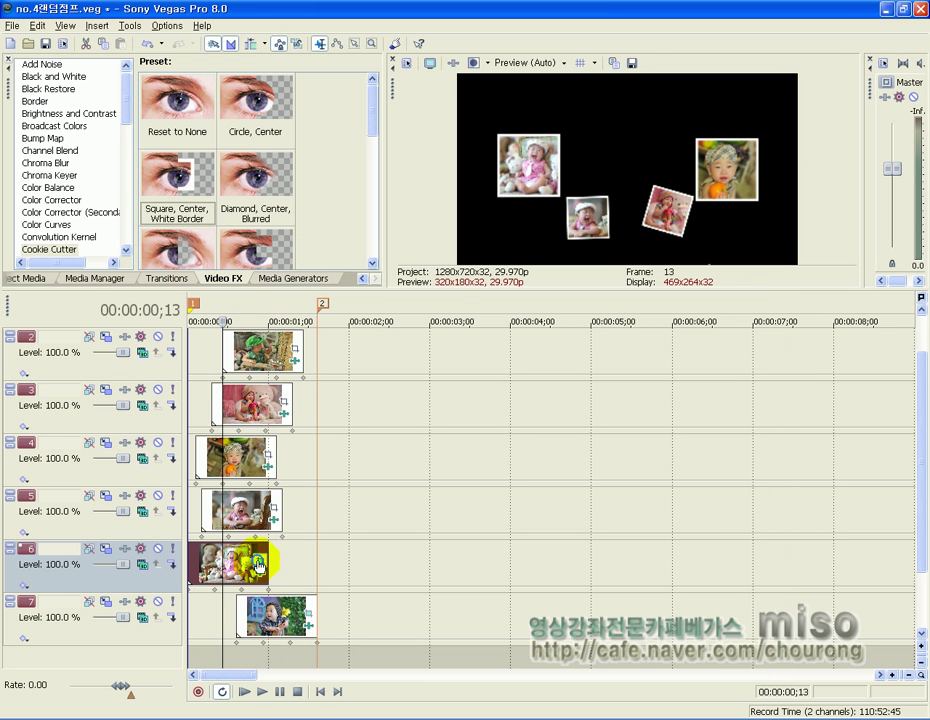
{"action": "left_click", "coordinate": [258, 566]}
{"action": "left_click_drag", "start_coordinate": [757, 563], "coordinate": [707, 526]}
{"action": "left_click_drag", "start_coordinate": [669, 485], "coordinate": [690, 464]}
{"action": "left_click_drag", "start_coordinate": [723, 503], "coordinate": [683, 460]}
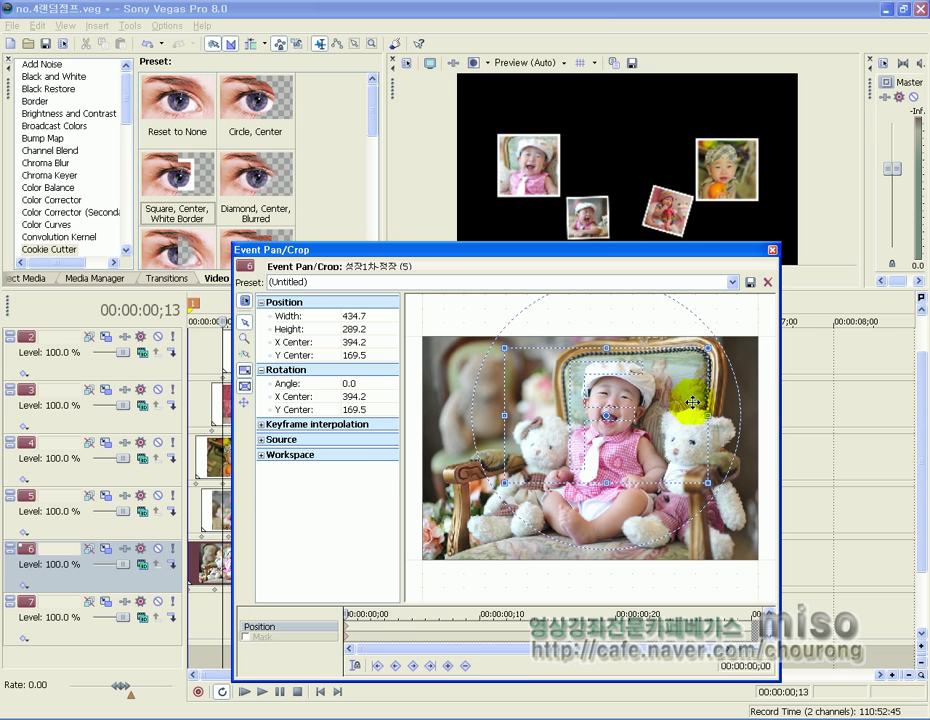
{"action": "left_click", "coordinate": [772, 250]}
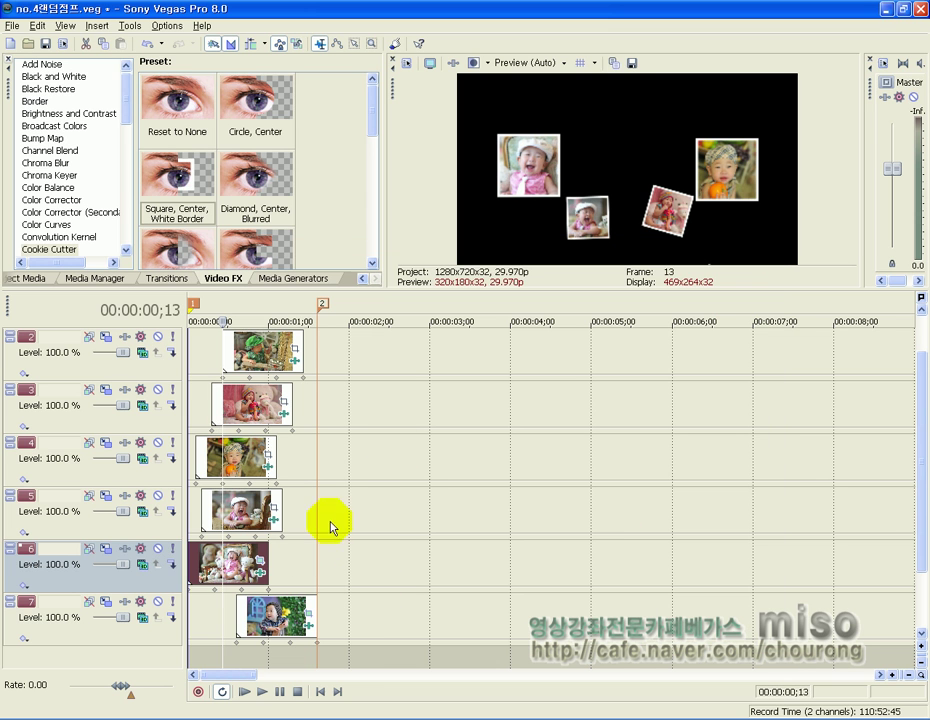
Step: Save the project under the new name no.4랜덤점프1 in the 네스팅 folder
{"action": "left_click", "coordinate": [13, 26]}
{"action": "left_click", "coordinate": [27, 106]}
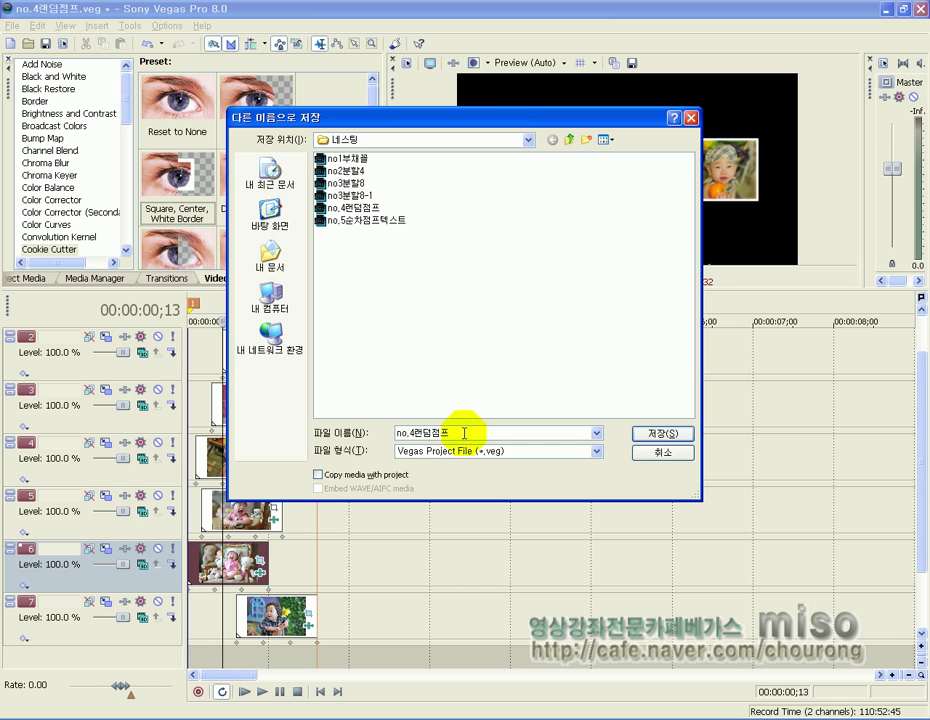
{"action": "left_click", "coordinate": [658, 434]}
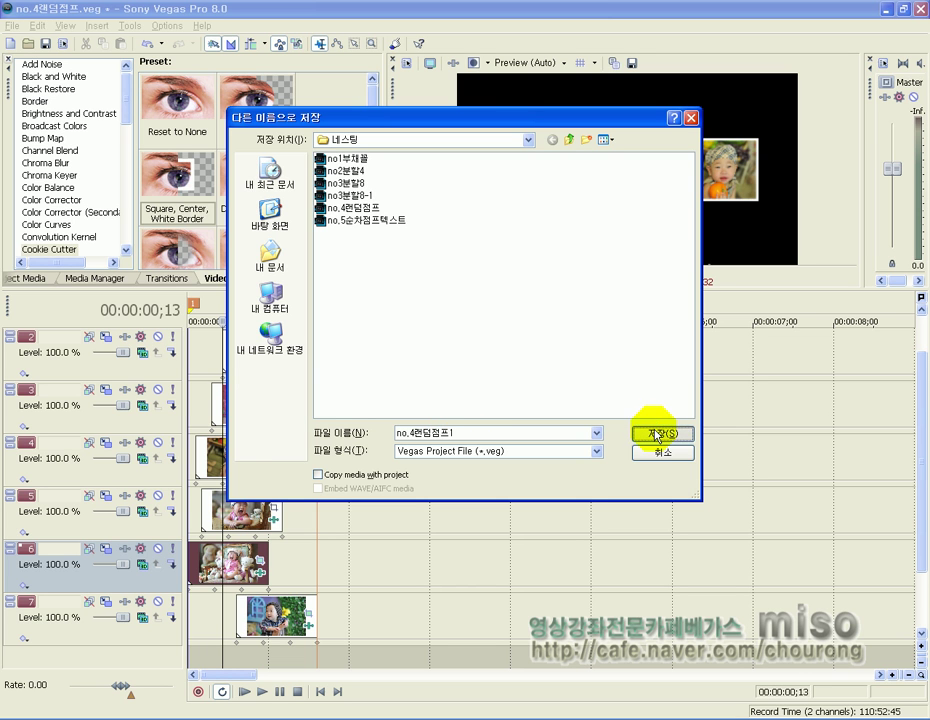
{"action": "left_click", "coordinate": [658, 434]}
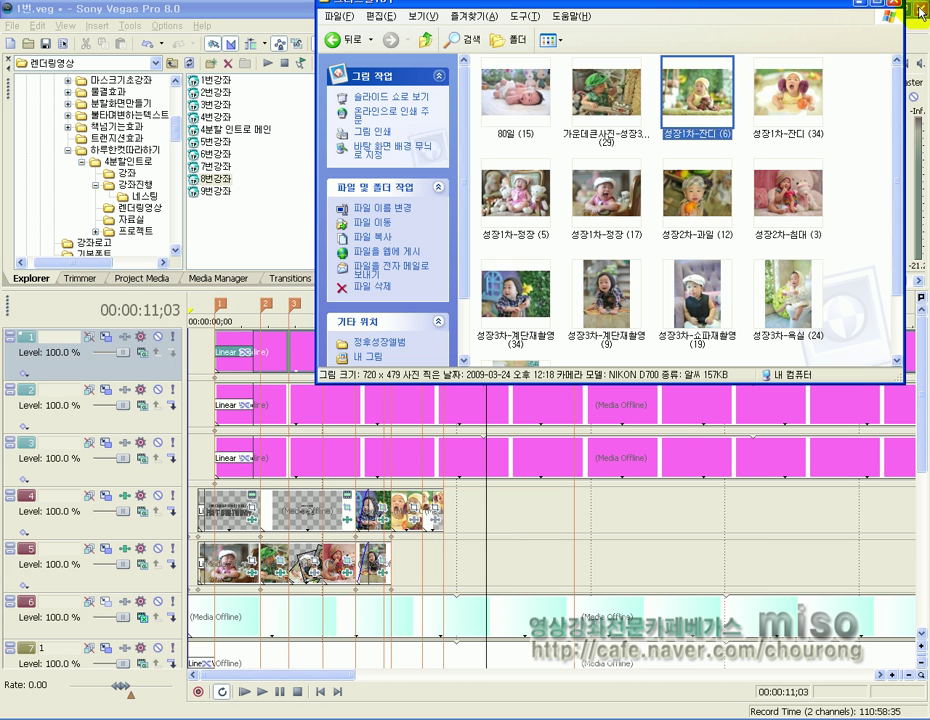
Step: In the 1번.veg project, nest no.4랜덤점프1 from the refreshed 네스팅 folder on track 4 at marker 9 and play it back
{"action": "left_click_drag", "start_coordinate": [543, 159], "coordinate": [448, 520]}
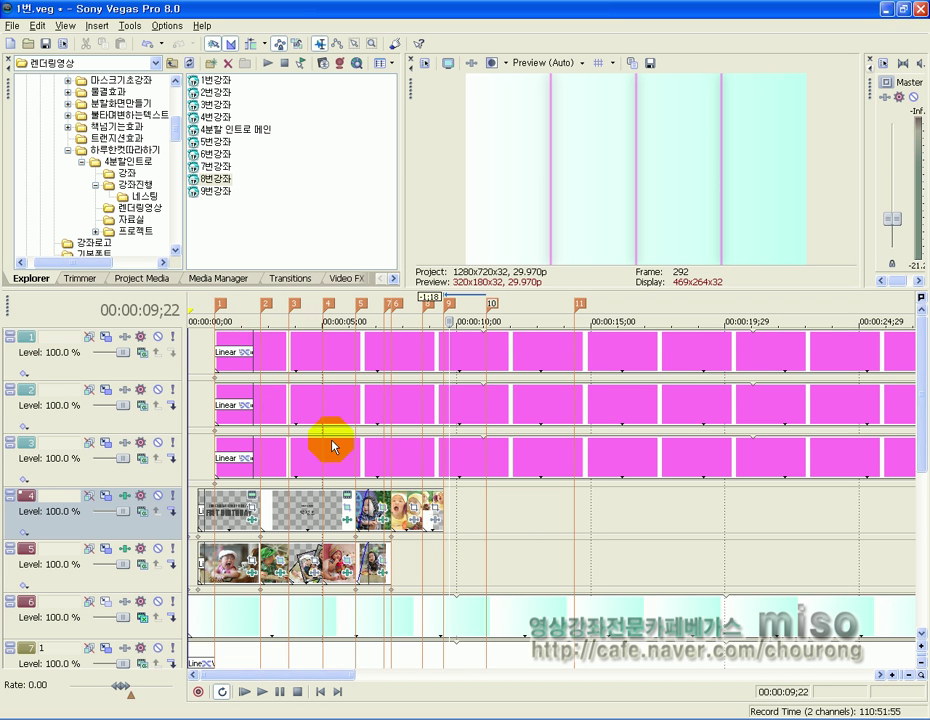
{"action": "left_click", "coordinate": [142, 196]}
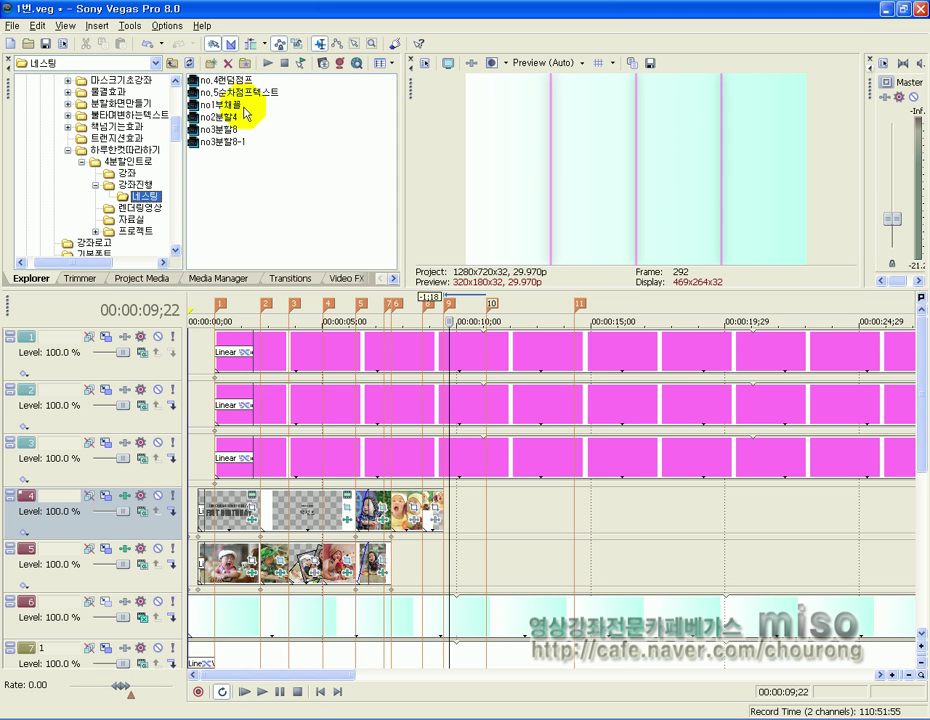
{"action": "left_click", "coordinate": [193, 62]}
{"action": "left_click_drag", "start_coordinate": [208, 92], "coordinate": [450, 520]}
{"action": "left_click", "coordinate": [448, 568]}
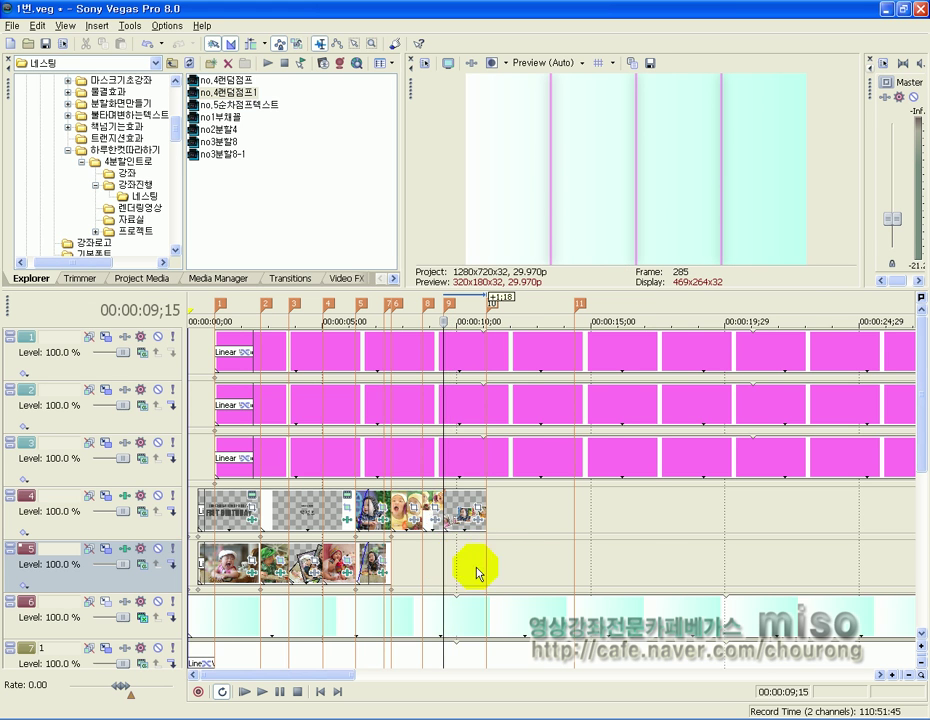
{"action": "scroll", "coordinate": [447, 568], "scroll_direction": "up", "scroll_amount": 3}
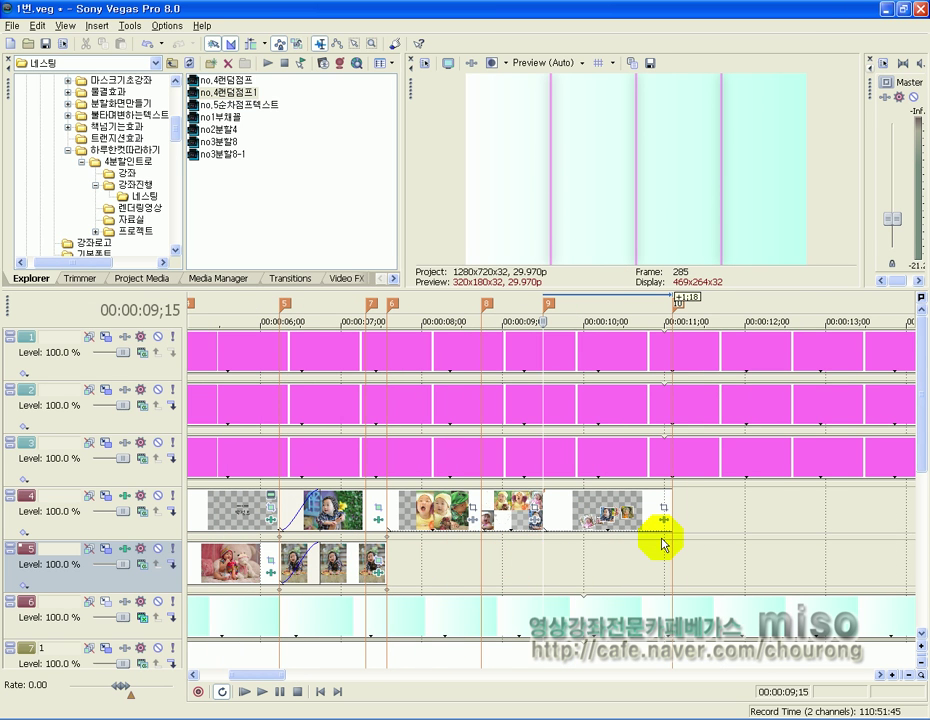
{"action": "key", "text": "space"}
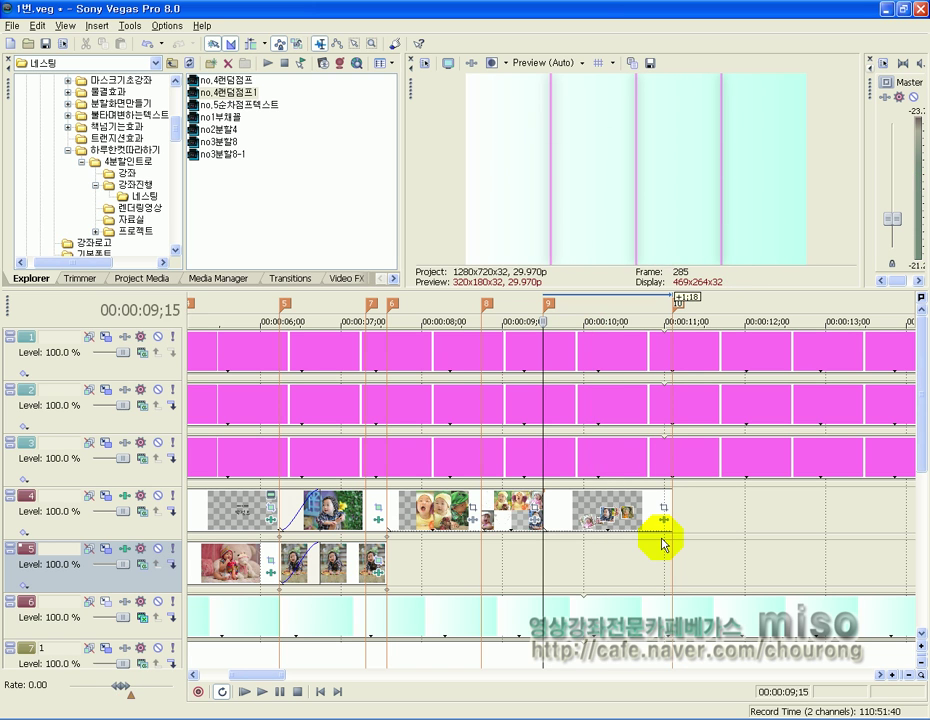
{"action": "key", "text": "space"}
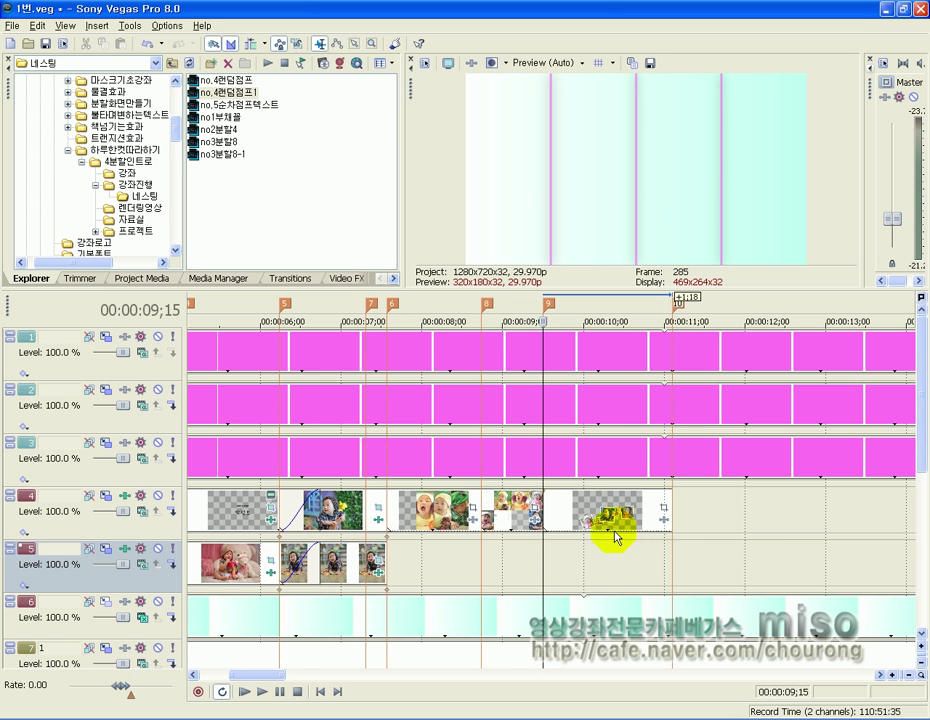
{"action": "scroll", "coordinate": [600, 520], "scroll_direction": "down", "scroll_amount": 2}
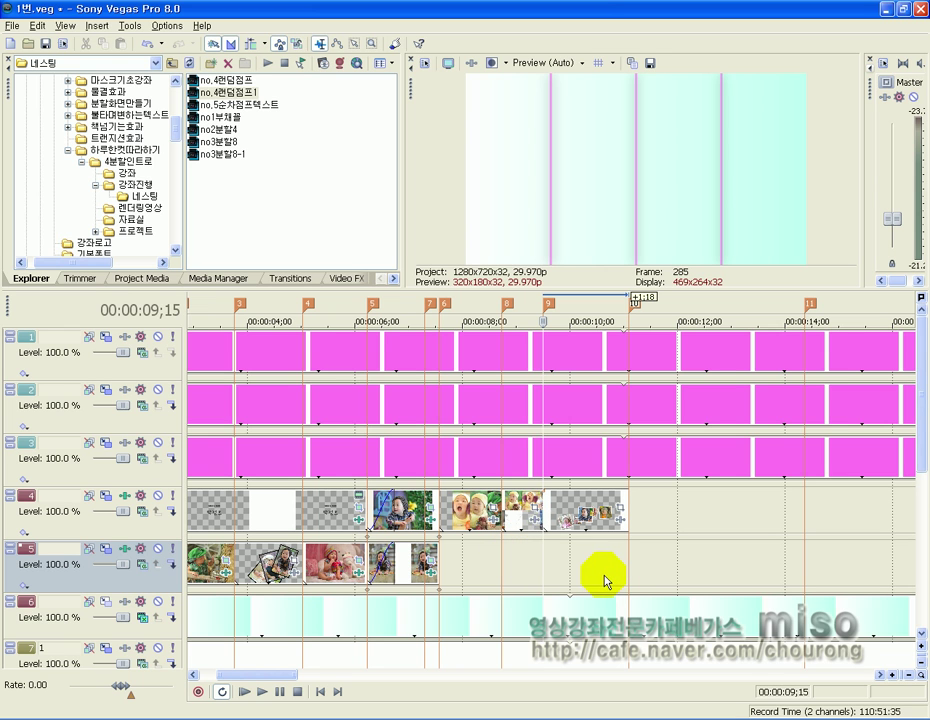
{"action": "left_click", "coordinate": [578, 473]}
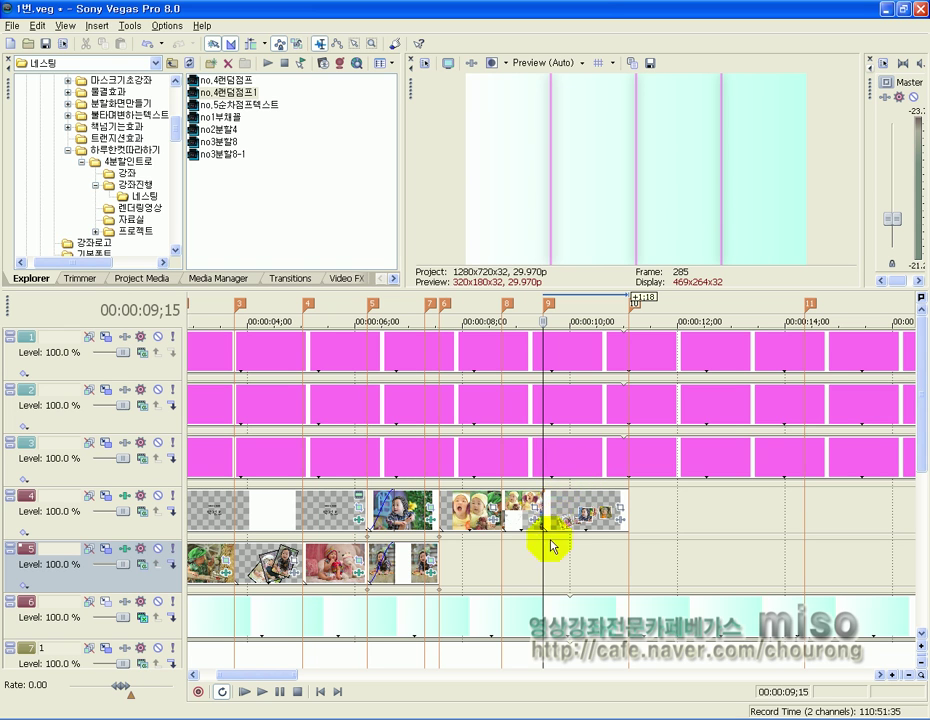
{"action": "left_click", "coordinate": [640, 488]}
{"action": "left_click_drag", "start_coordinate": [638, 500], "coordinate": [635, 492]}
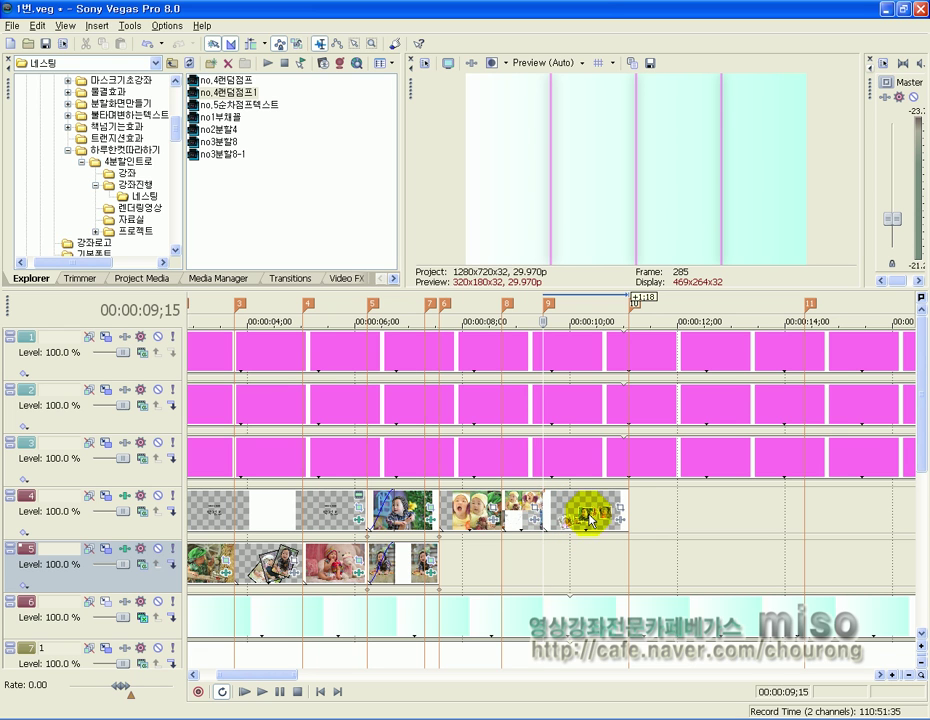
{"action": "left_click", "coordinate": [622, 513]}
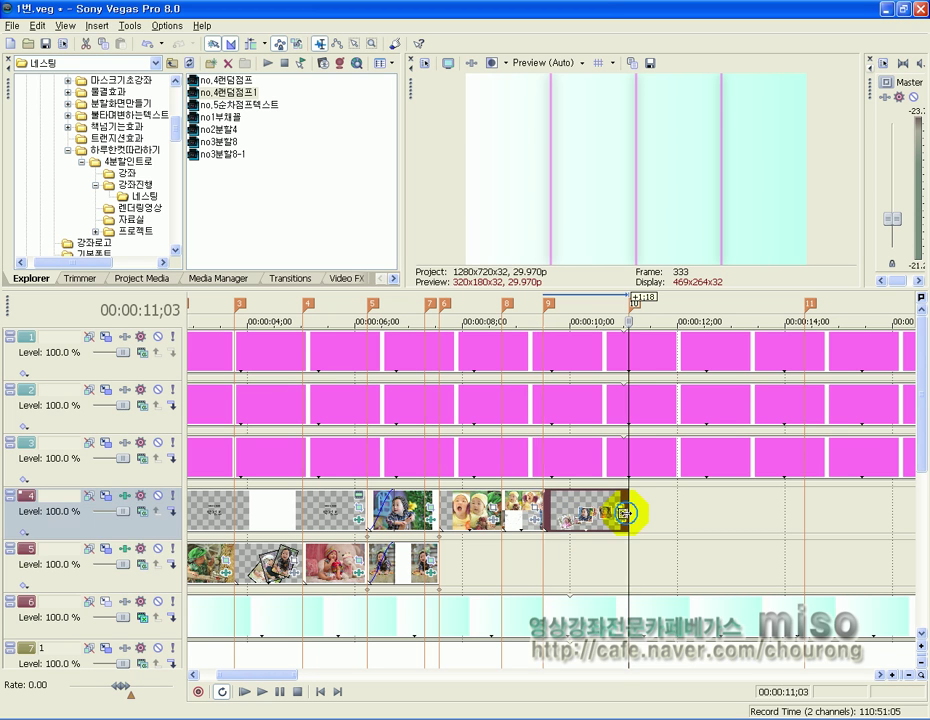
{"action": "left_click", "coordinate": [544, 572]}
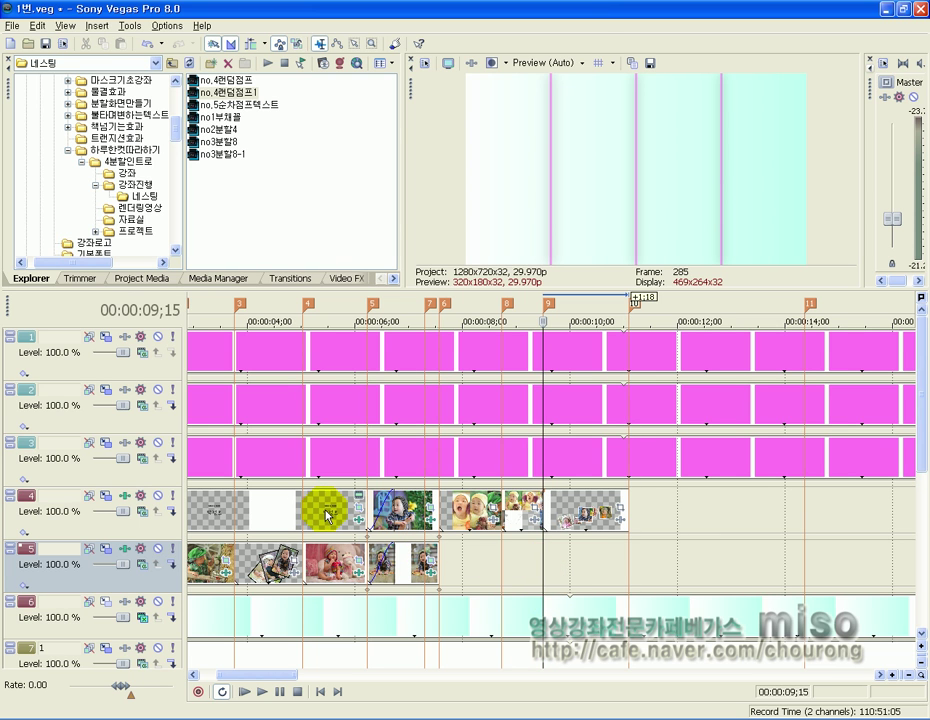